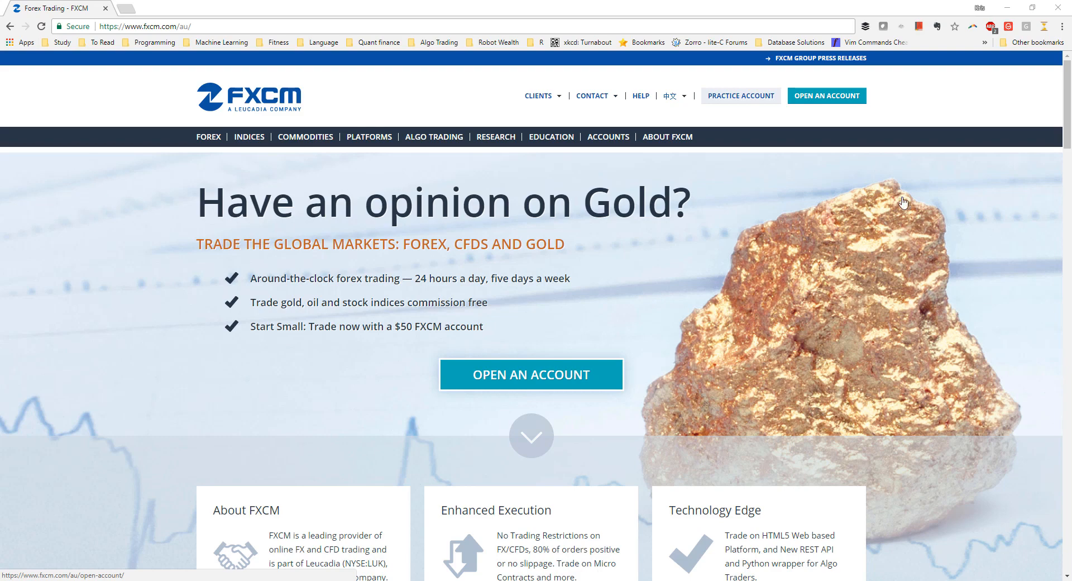
Go to the FXCM practice account sign-up page from the fxcm.com/au header.
left_click(752, 101)
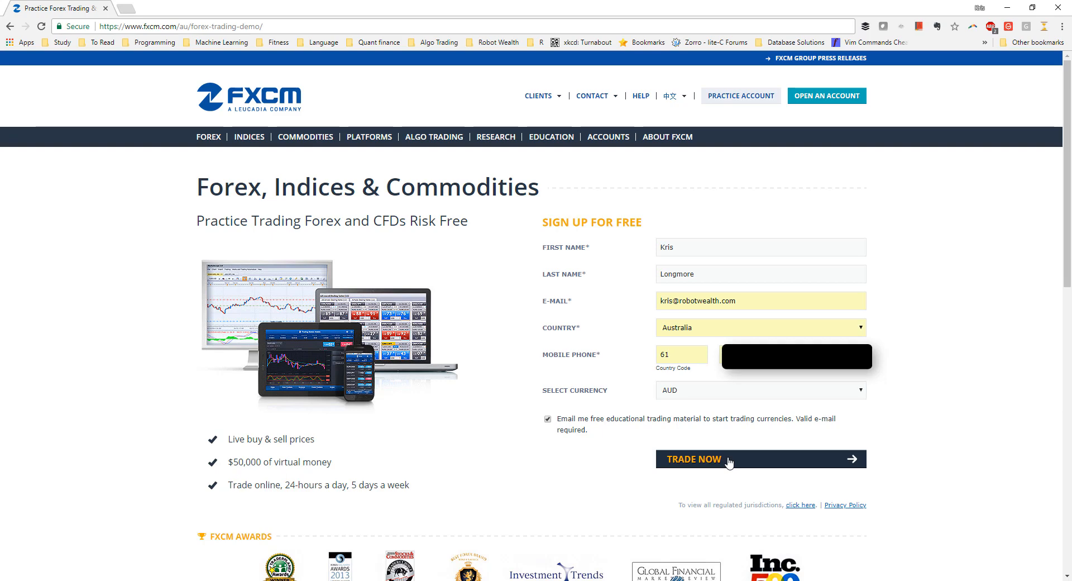
Submit the filled-in practice account form with TRADE NOW to get demo credentials.
left_click(729, 461)
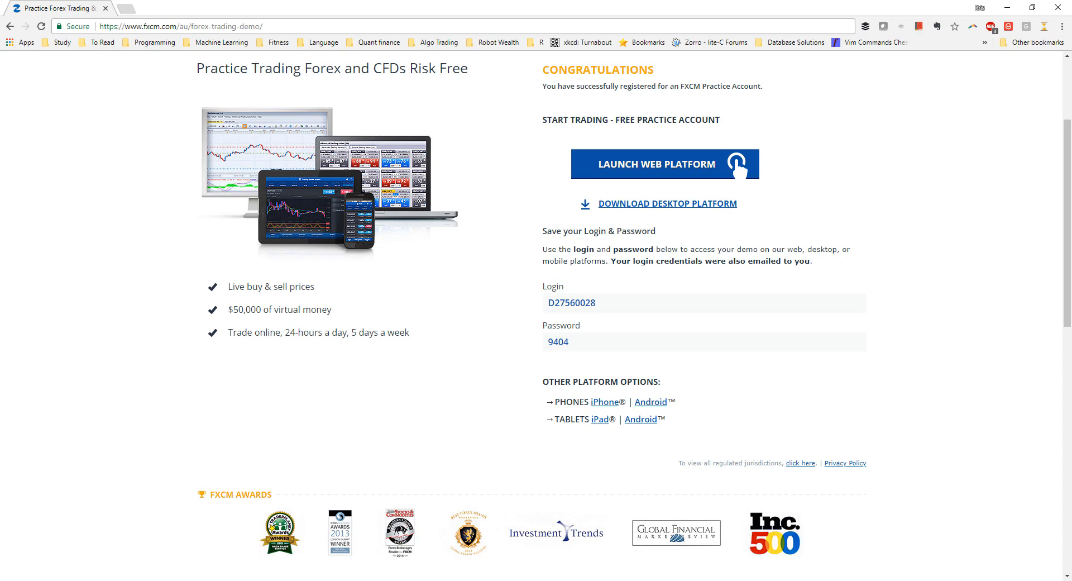
Copy the FXCM demo login and password from the confirmation page into Zorro's User and password fields.
left_click_drag(893, 234, 827, 120)
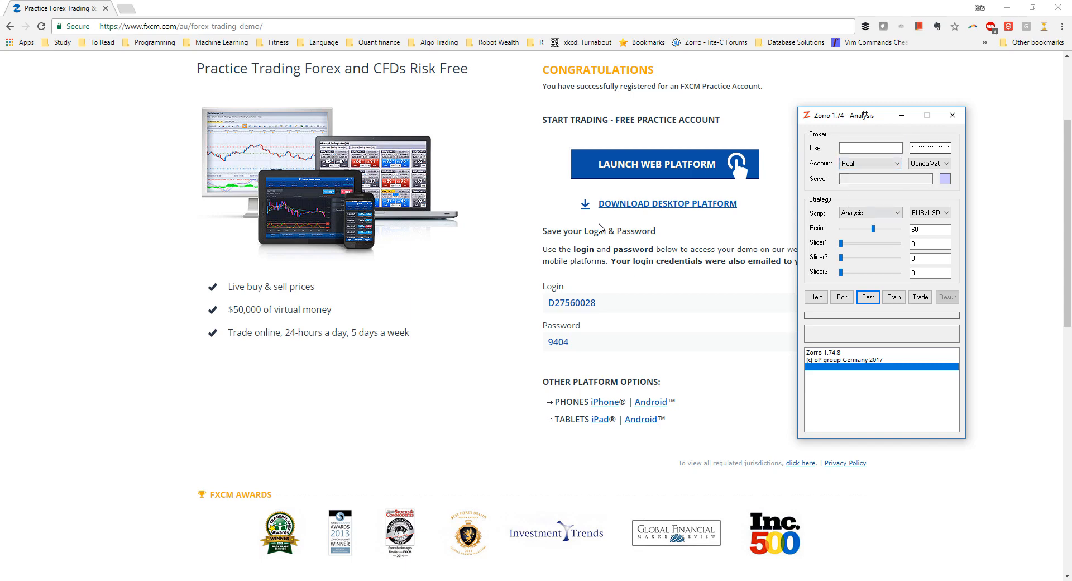
left_click(573, 304)
double_click(572, 304)
key("ctrl+c")
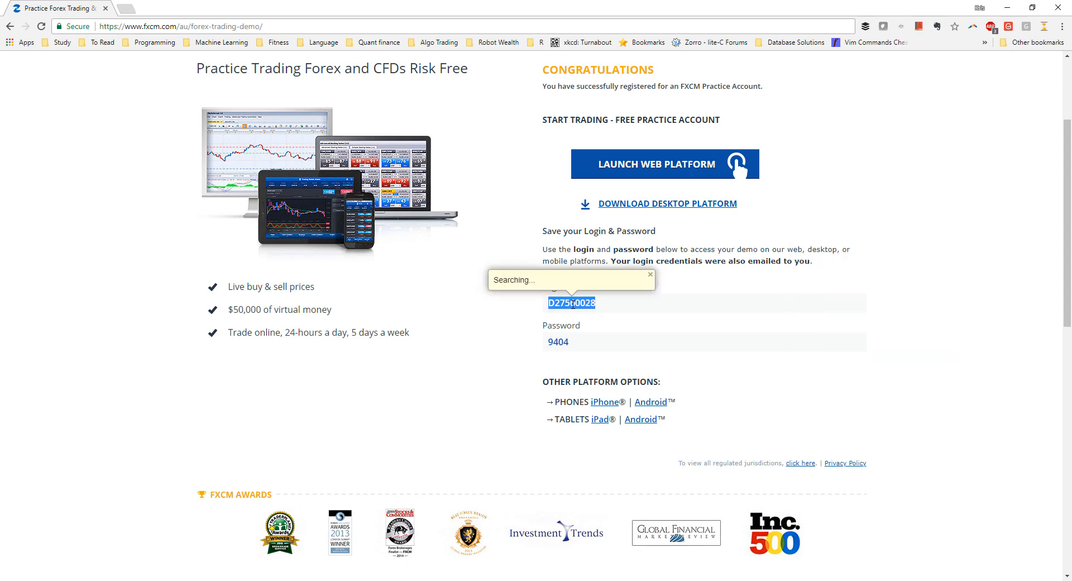
key("alt+Tab")
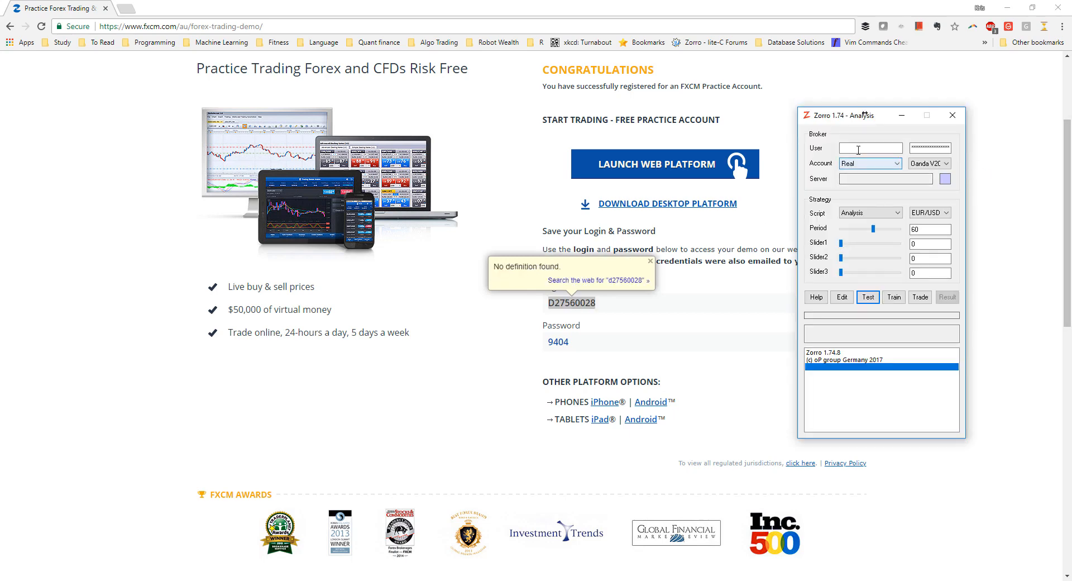
left_click(858, 149)
key("ctrl+v")
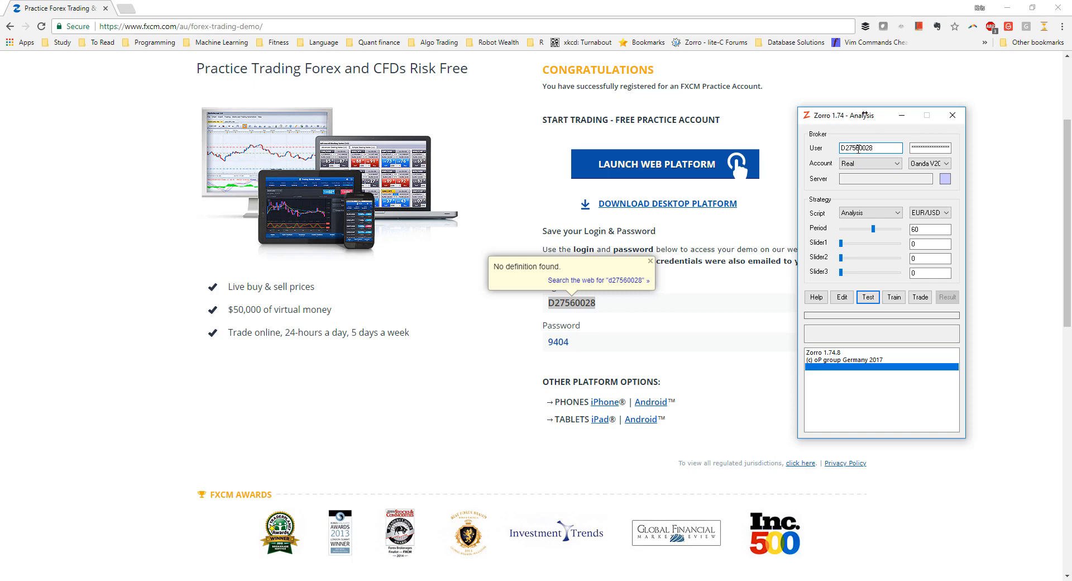
double_click(558, 342)
key("alt+Tab")
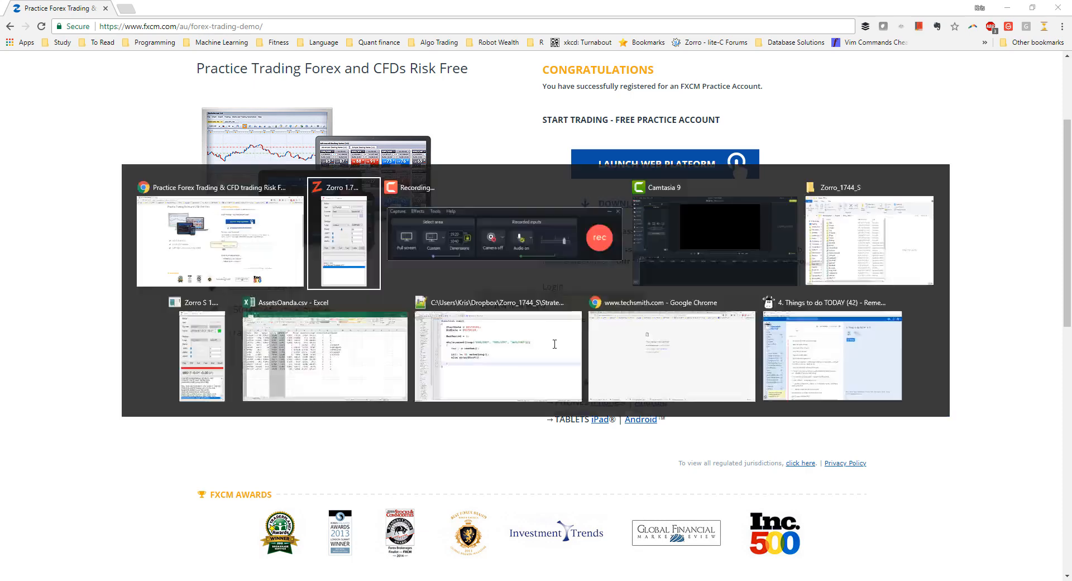
double_click(928, 147)
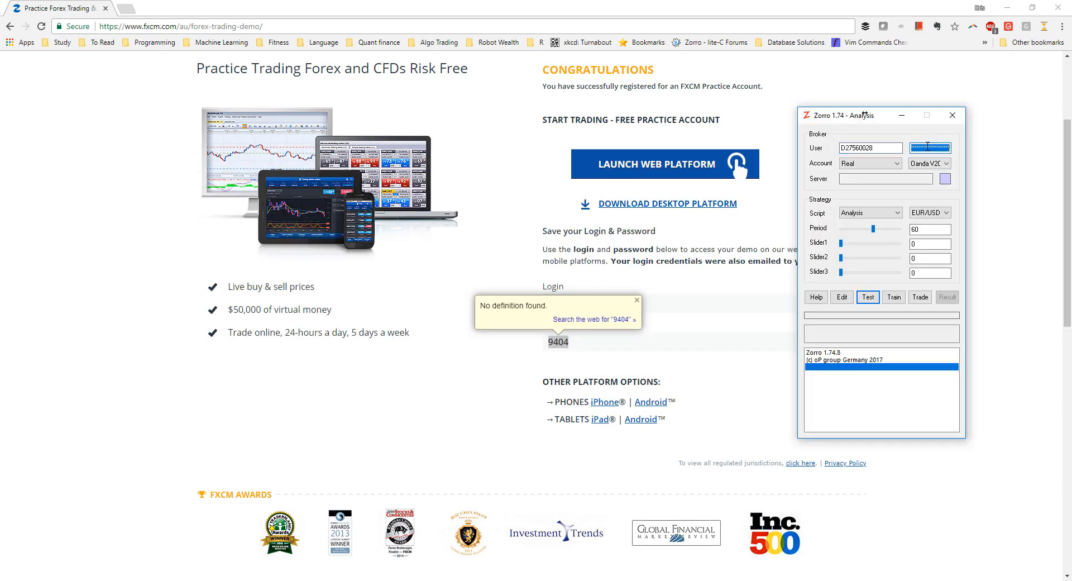
key("ctrl+v")
left_click(868, 163)
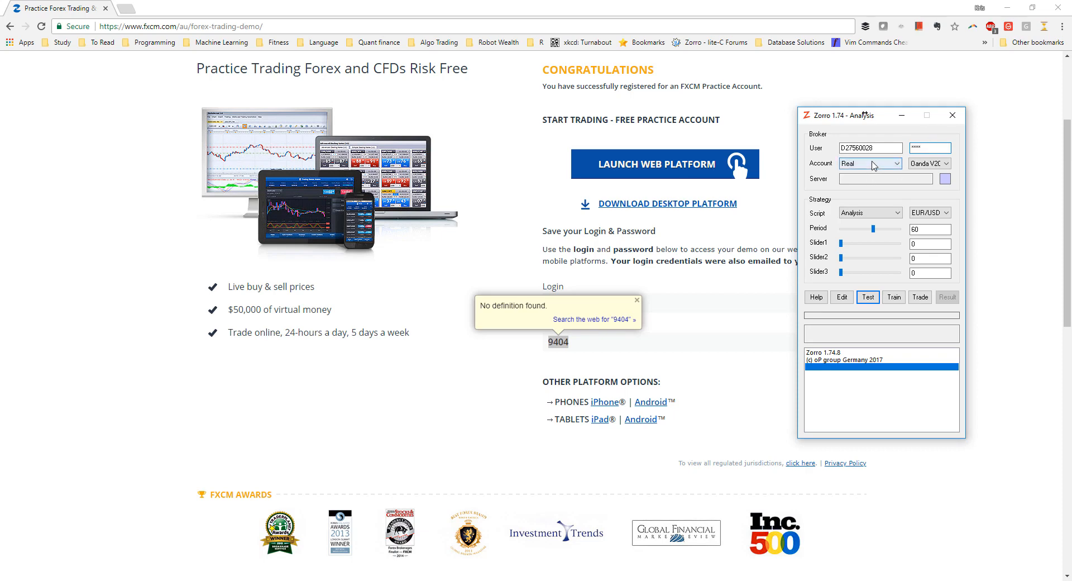
left_click(859, 173)
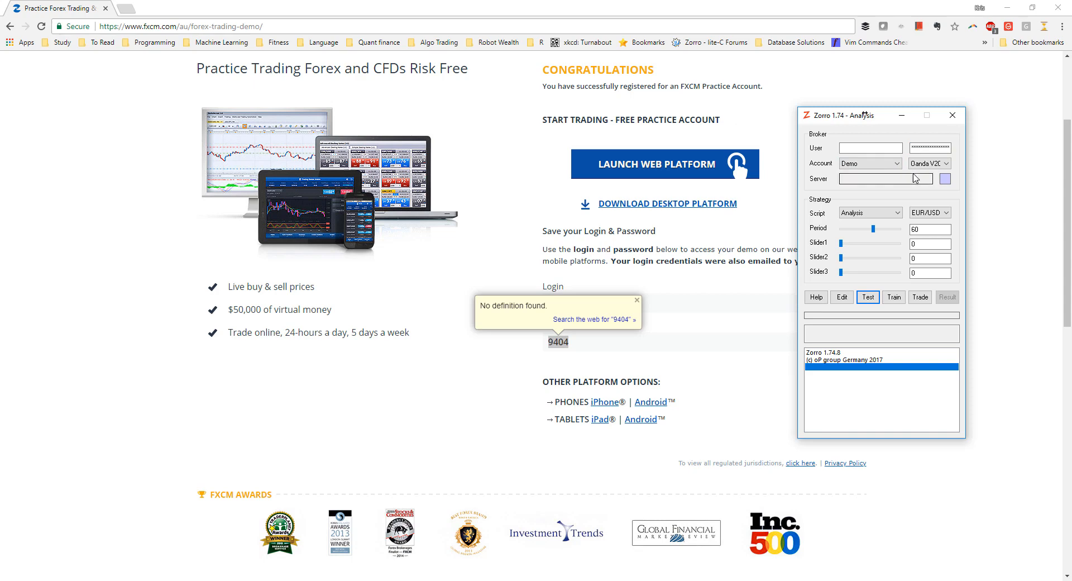
left_click(929, 163)
left_click(924, 181)
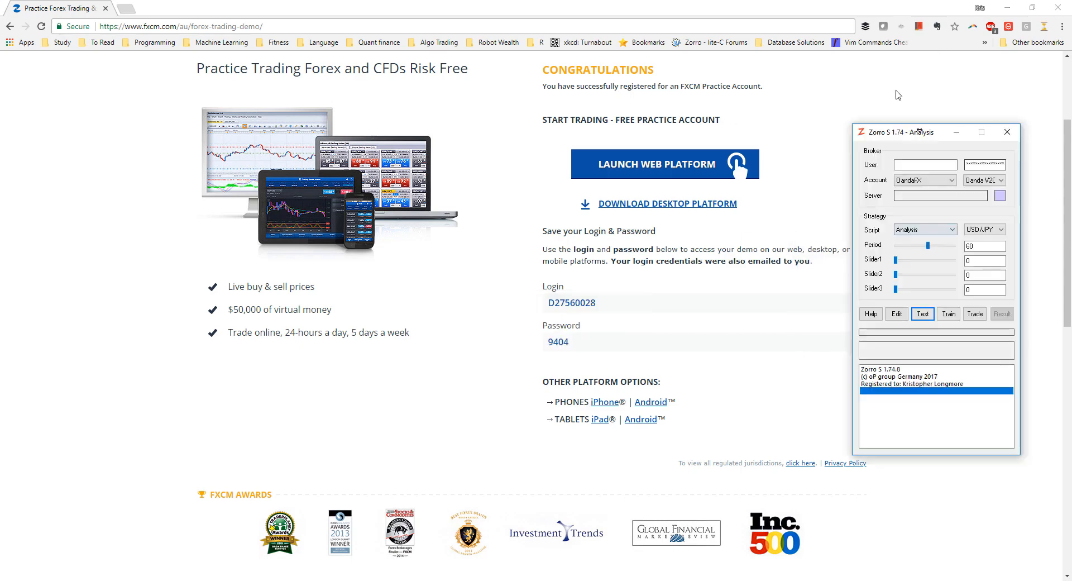
left_click_drag(879, 137, 873, 116)
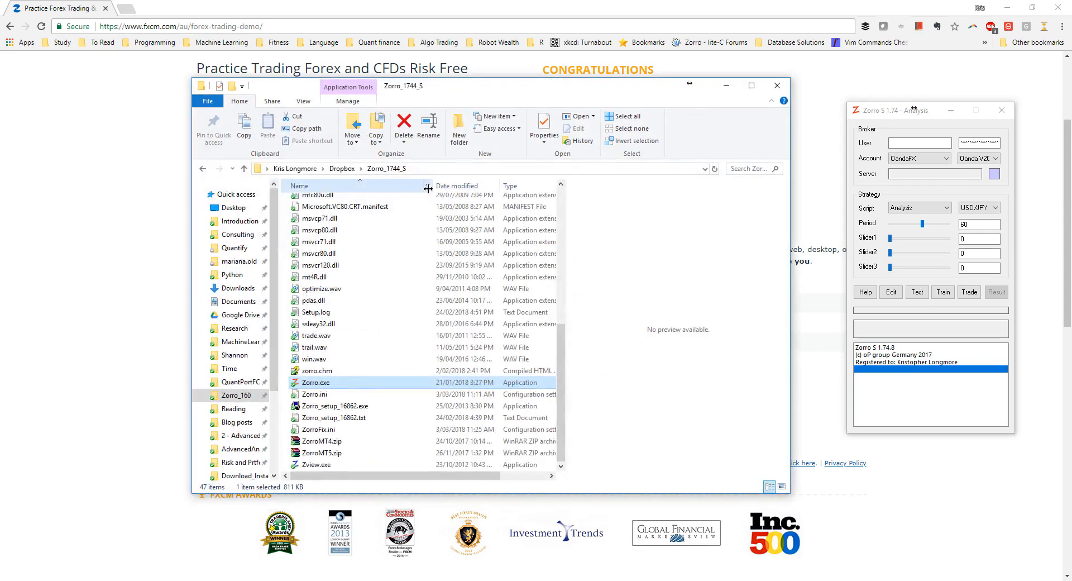
Open Zorro_1744_S's History folder and preview Accounts.csv.
scroll(394, 234, "up", 10)
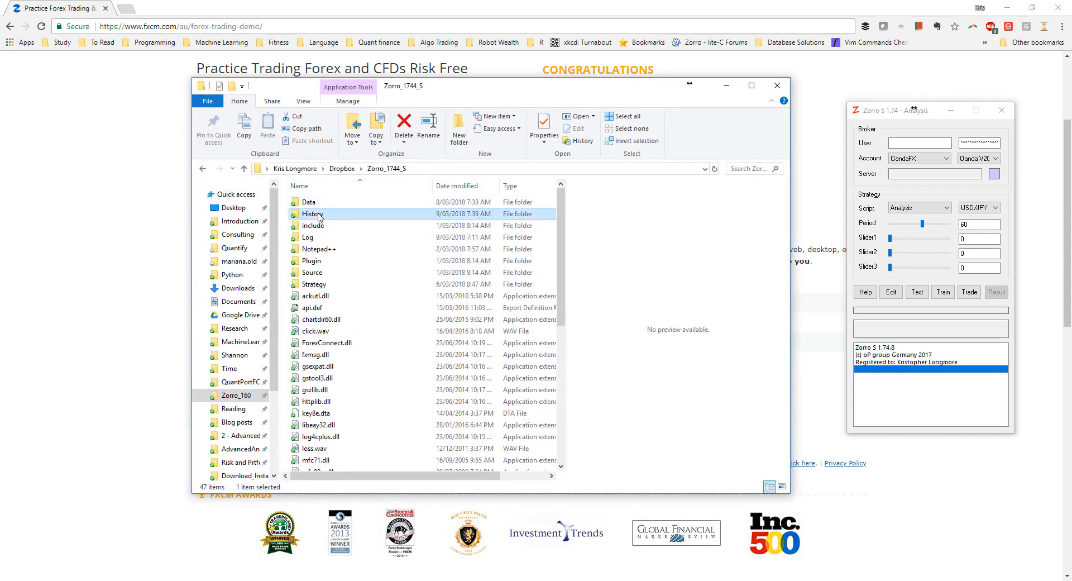
double_click(320, 212)
left_click(344, 203)
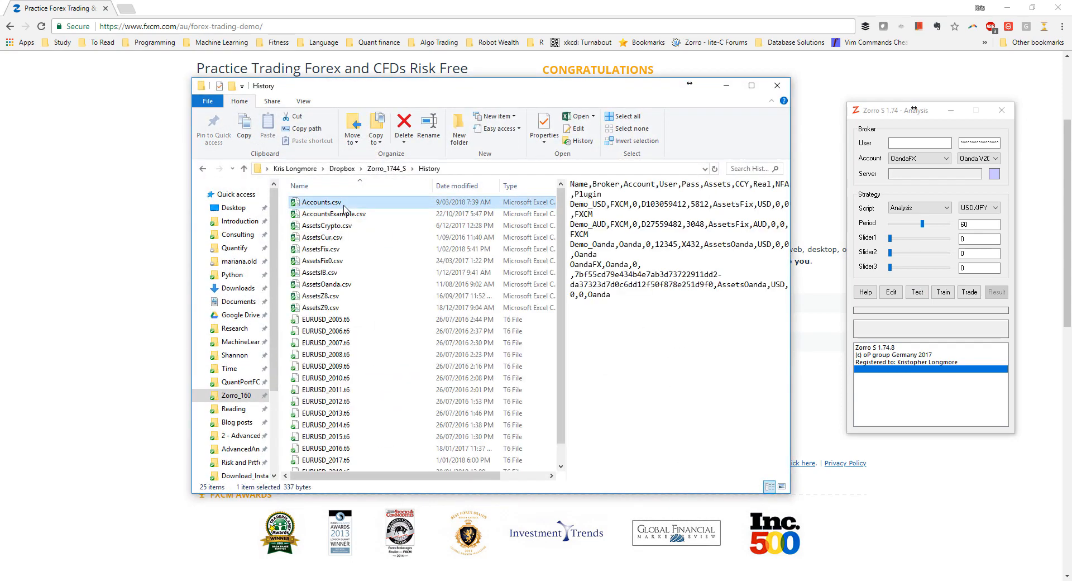
Open Accounts.csv in Excel and maximize the Excel window.
double_click(343, 207)
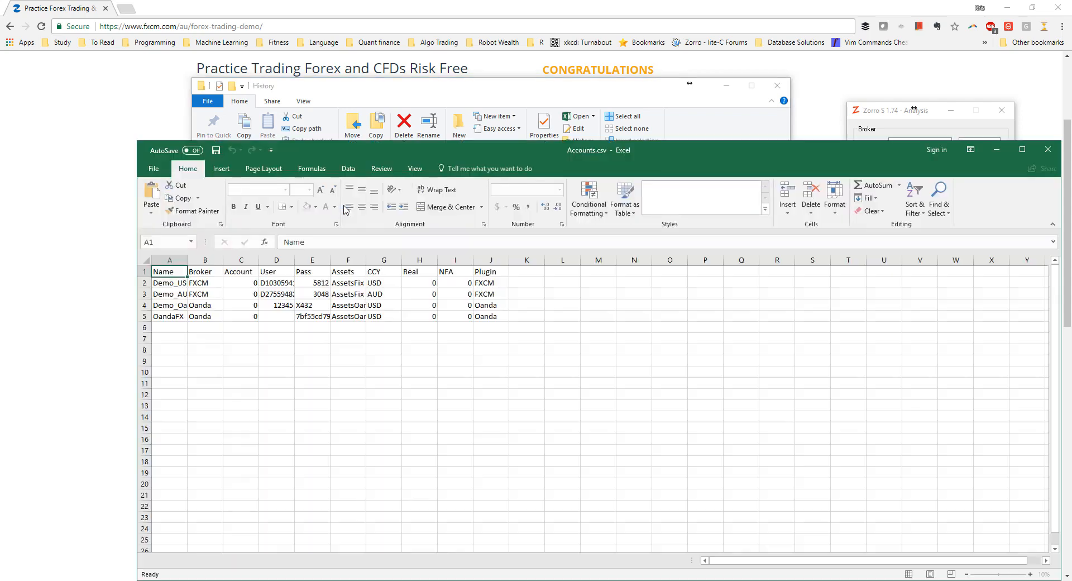
double_click(497, 146)
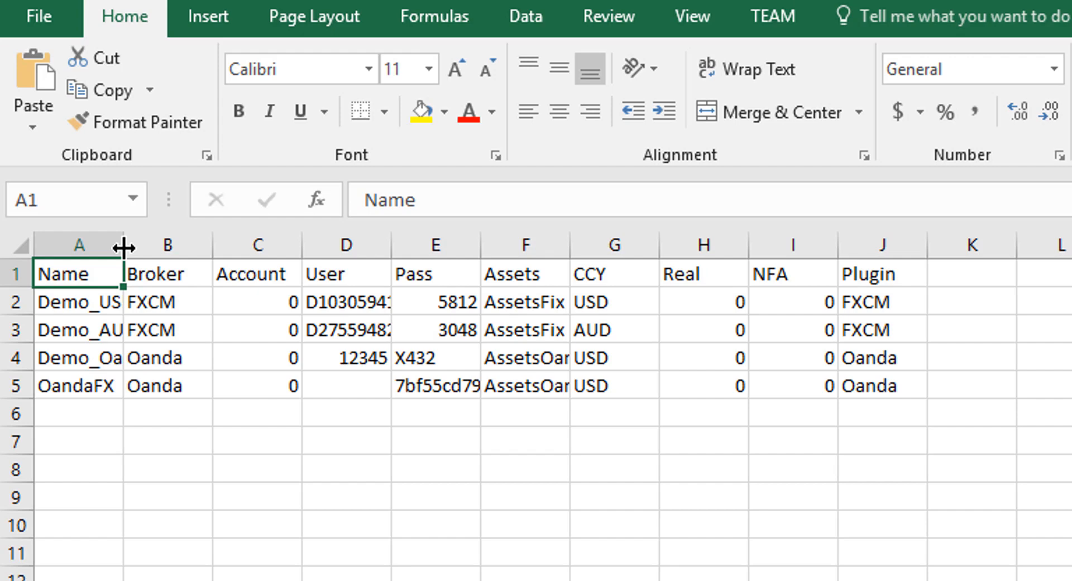
Start row 6 with name FXCM_Demo, broker FXCM and account 0.
left_click(78, 422)
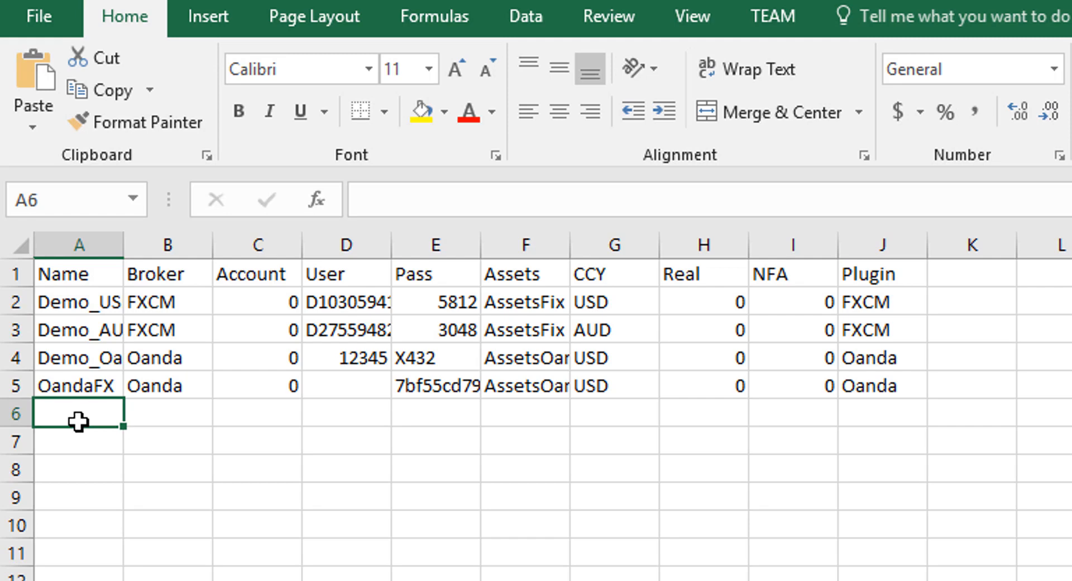
type("FXC")
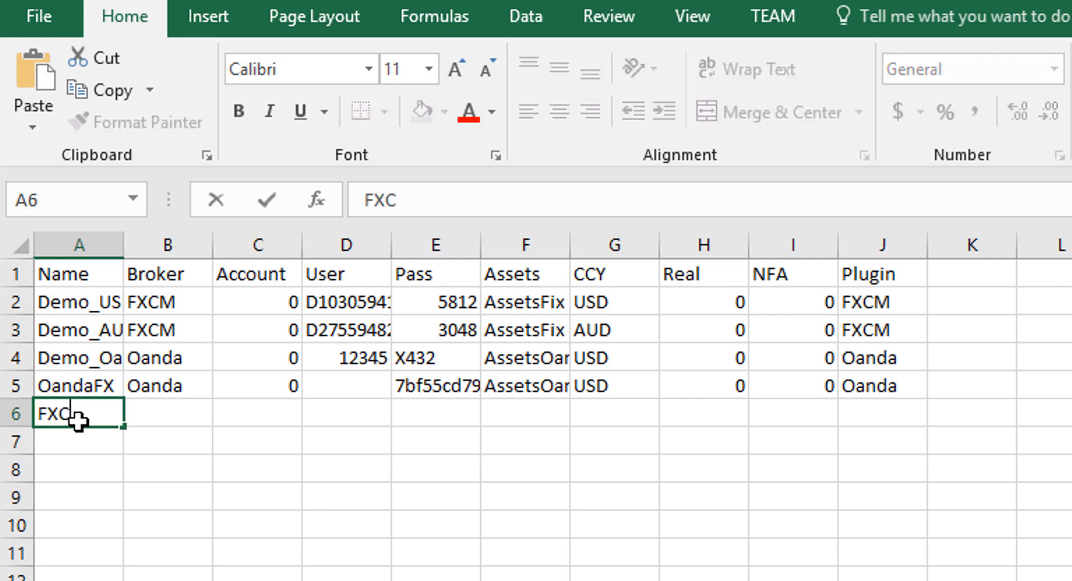
type("M_Demo")
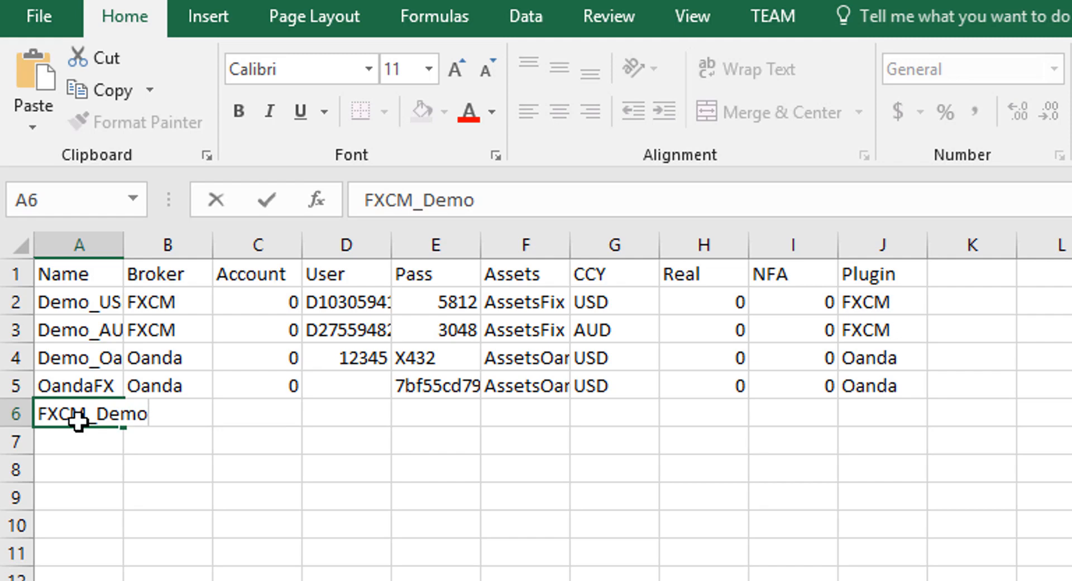
key("Tab")
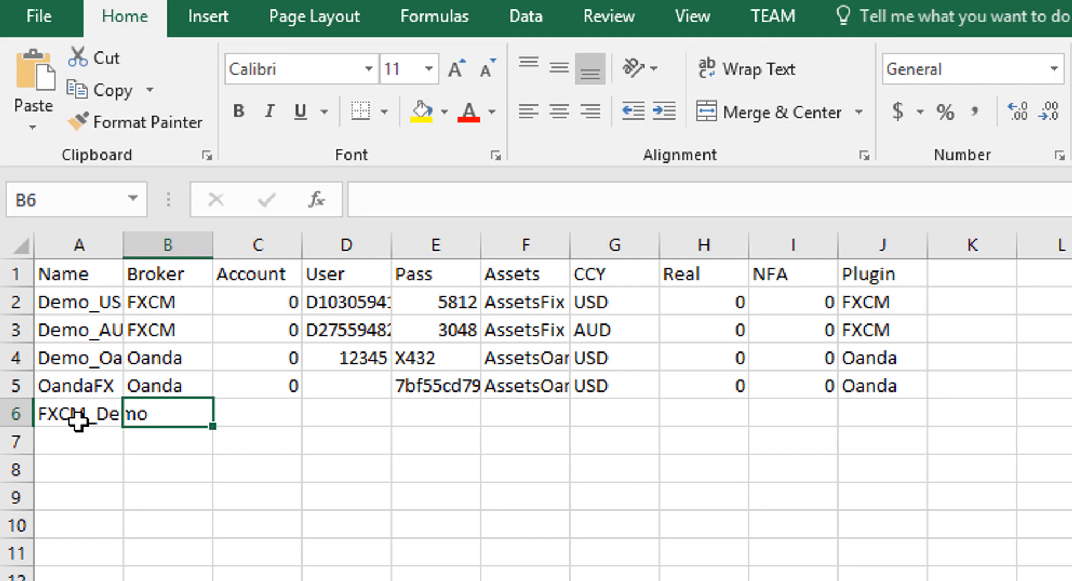
type("FXCM")
key("Tab")
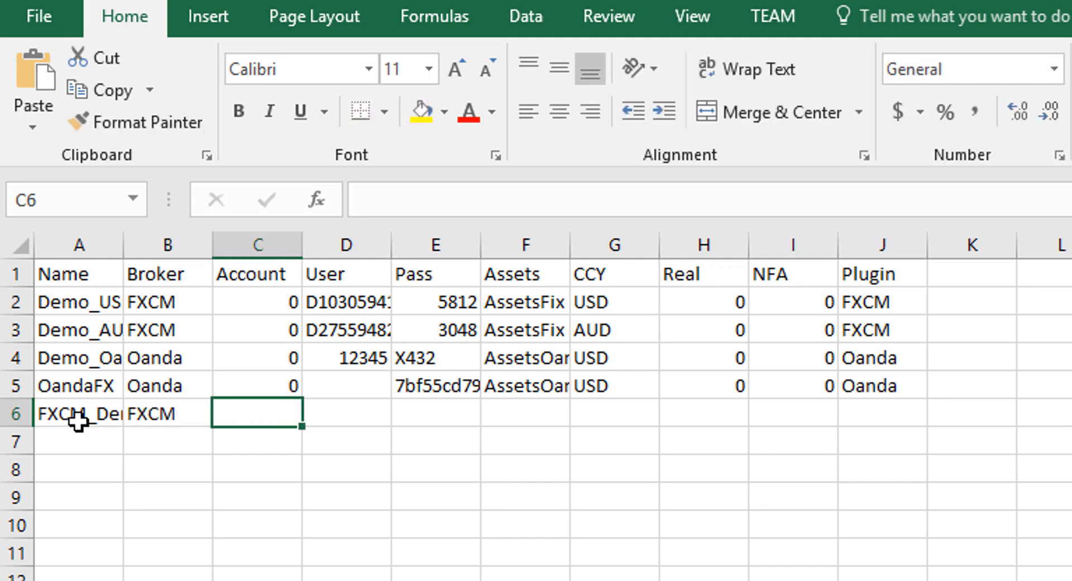
type("0")
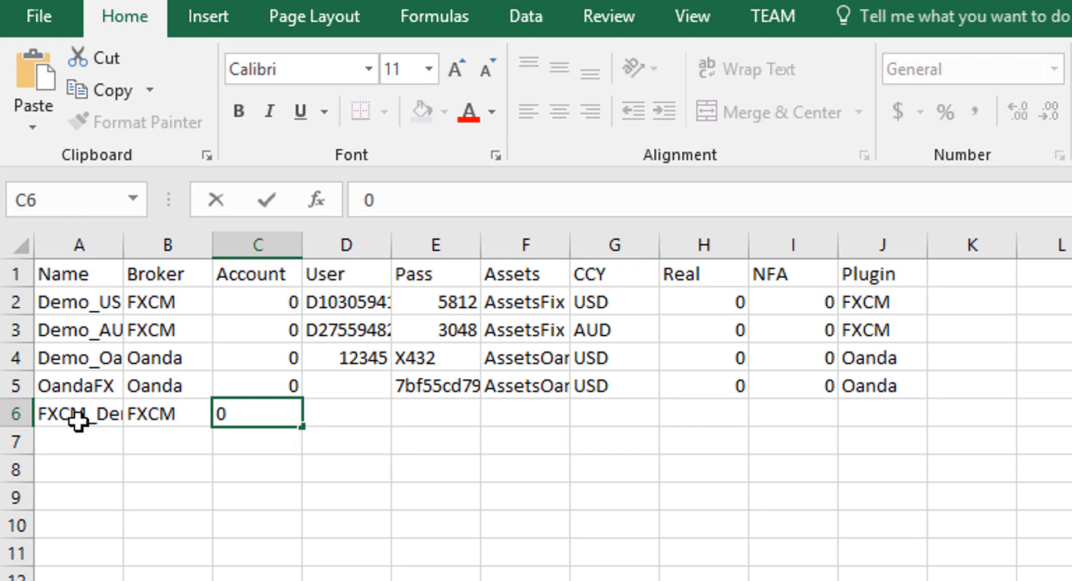
key("Tab")
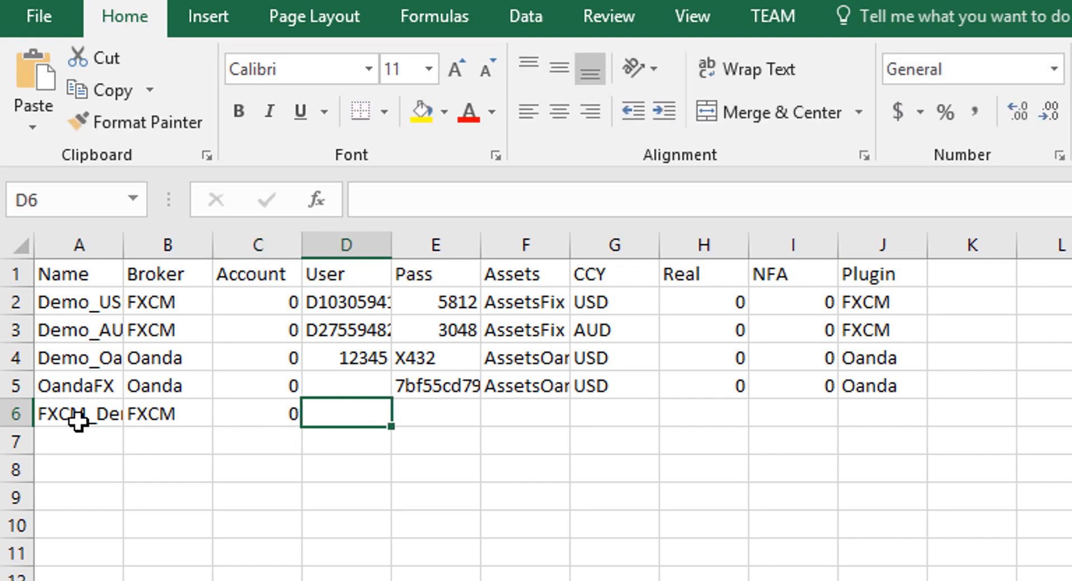
Fill row 6 with the demo login, the demo password, and assets file AssetsFix.
key("alt+Tab")
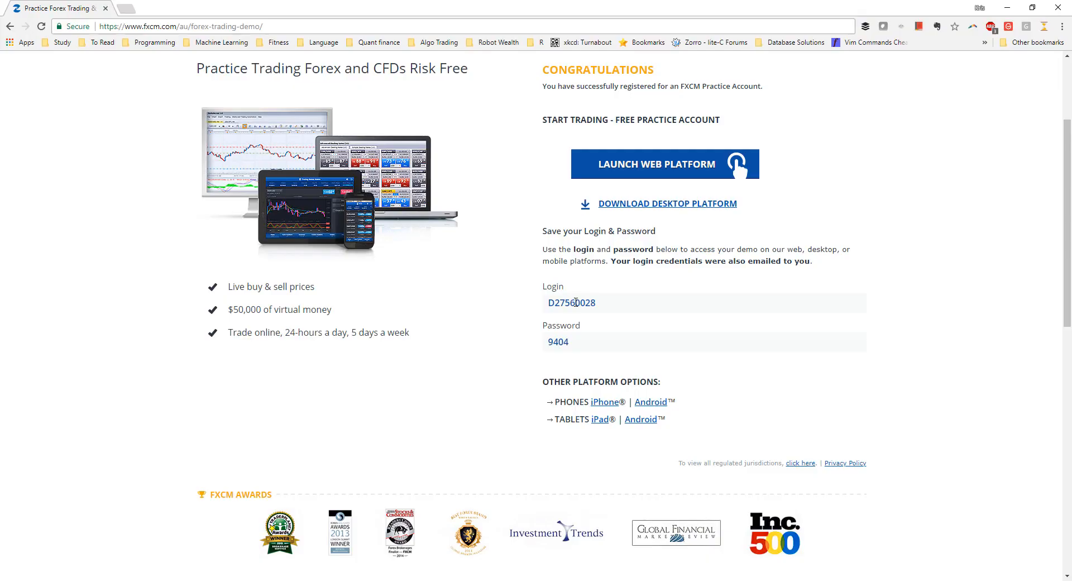
double_click(577, 306)
key("alt+Tab")
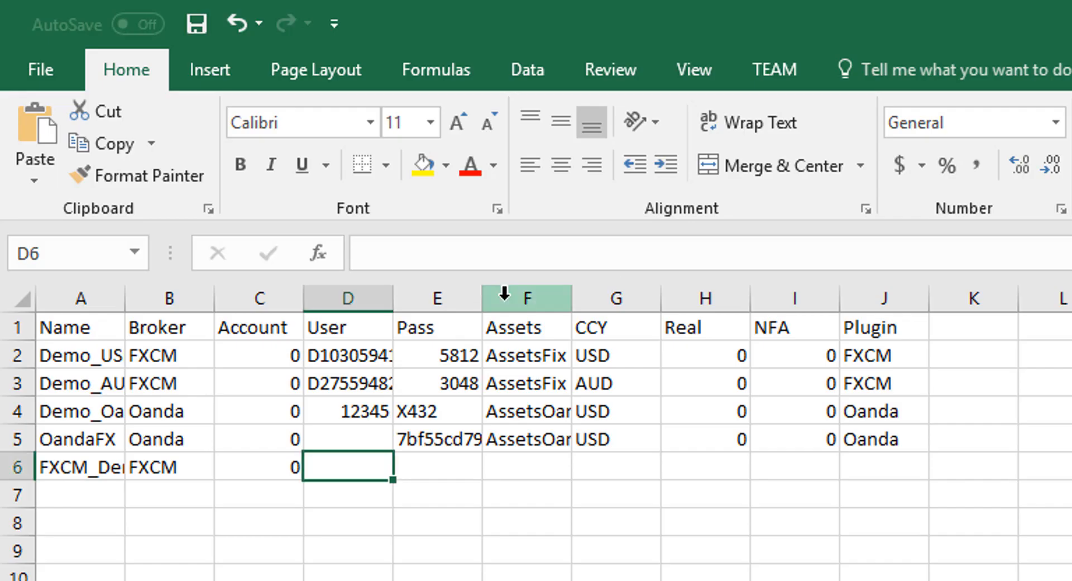
key("Tab")
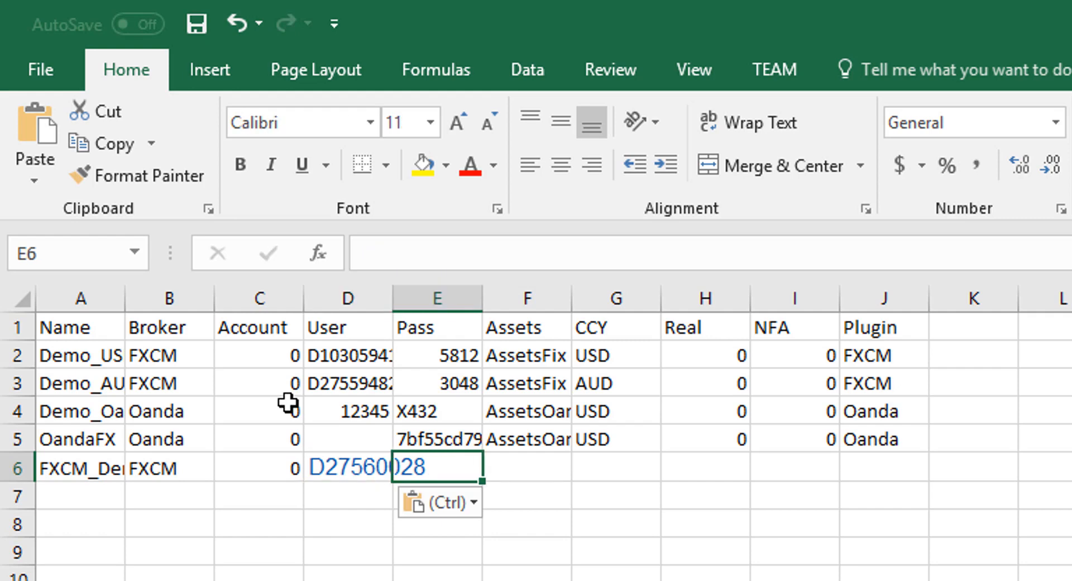
key("alt+Tab")
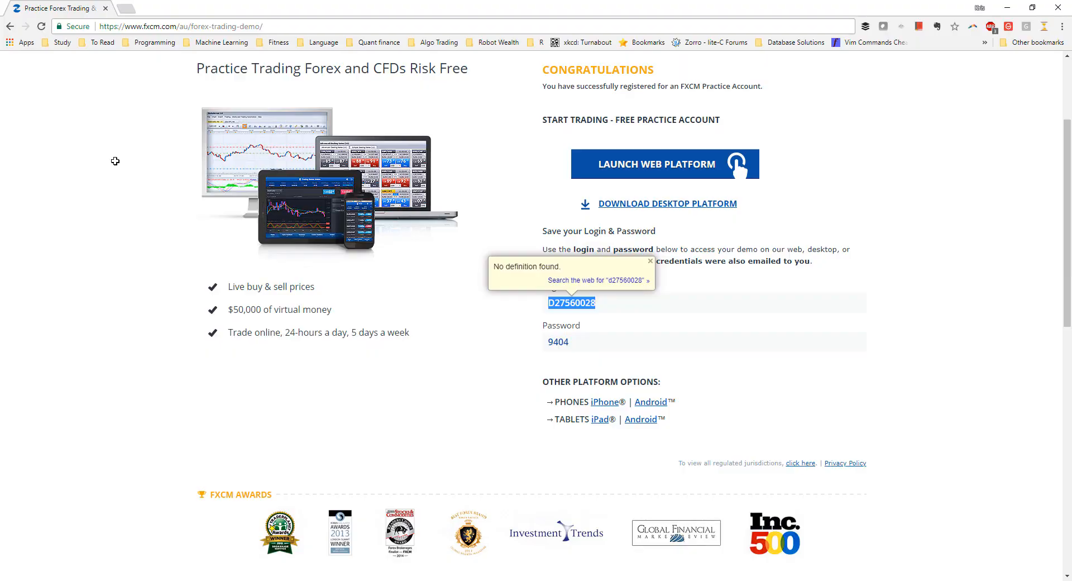
key("alt+Tab")
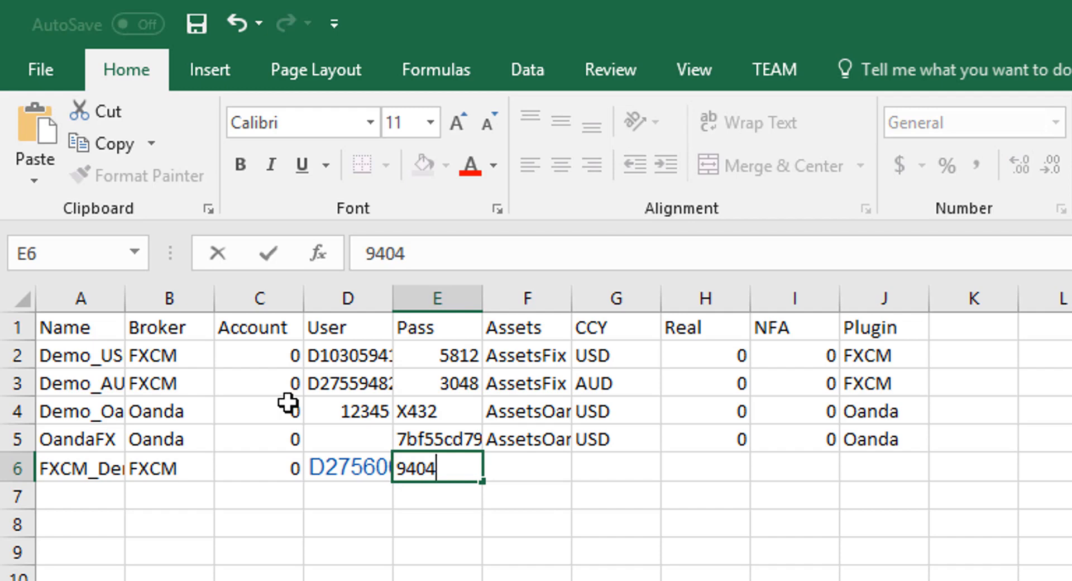
key("Tab")
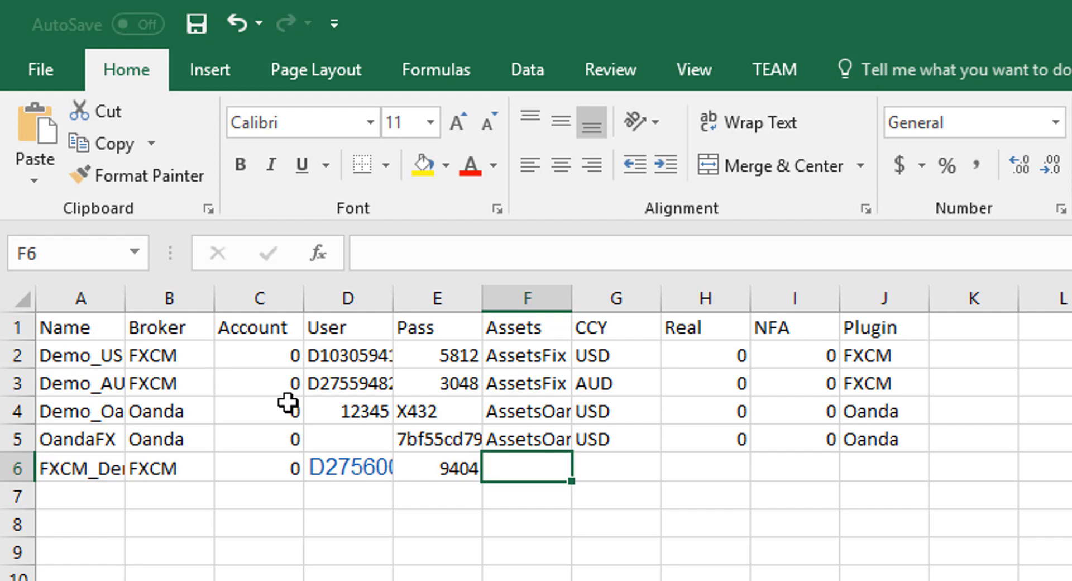
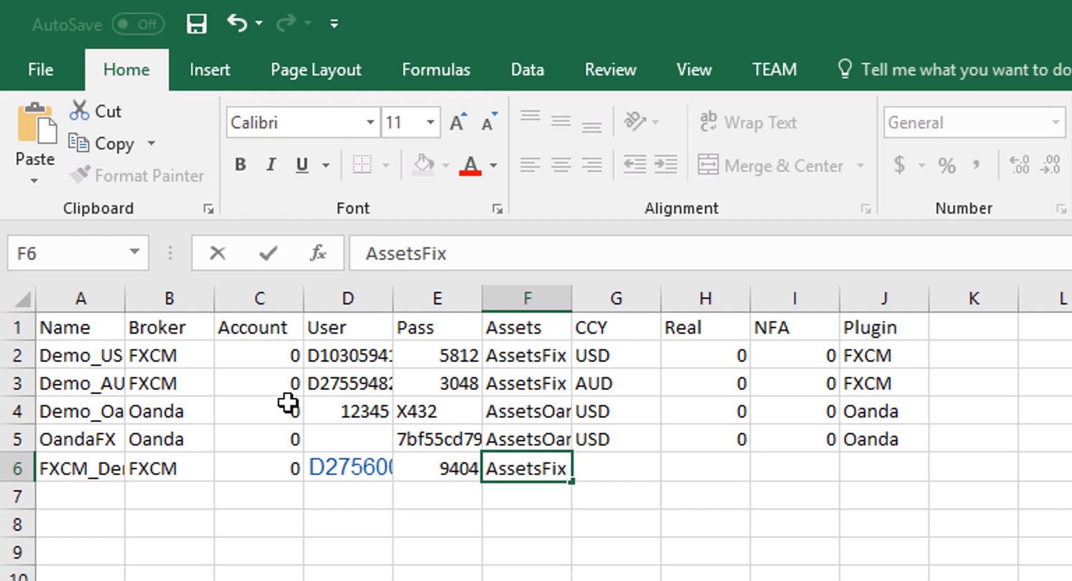
key("Tab")
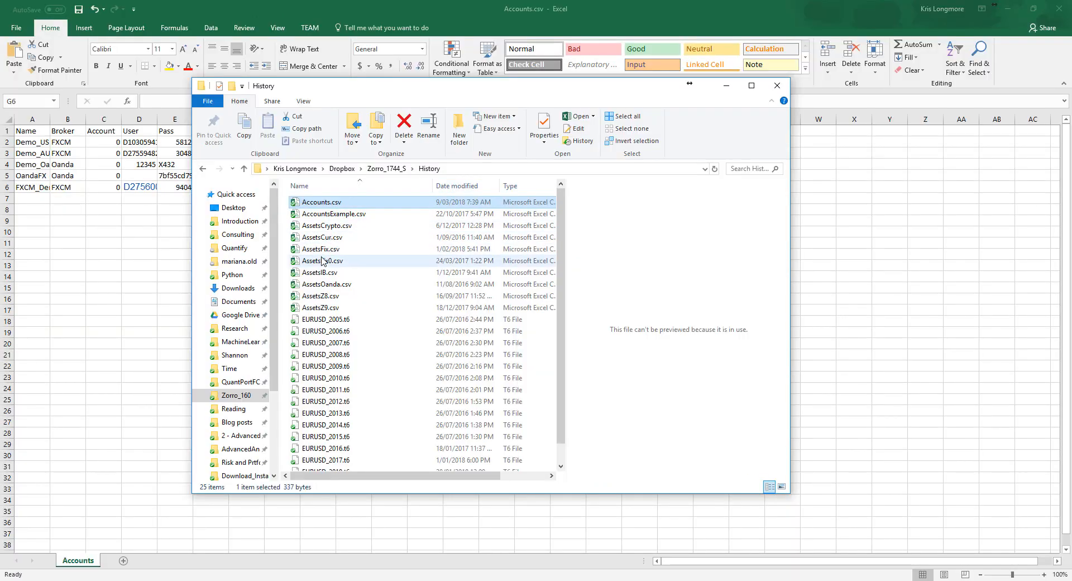
Compare AssetsFix.csv's 16 assets with Zorro's asset list, then close AssetsFix.csv.
left_click(323, 249)
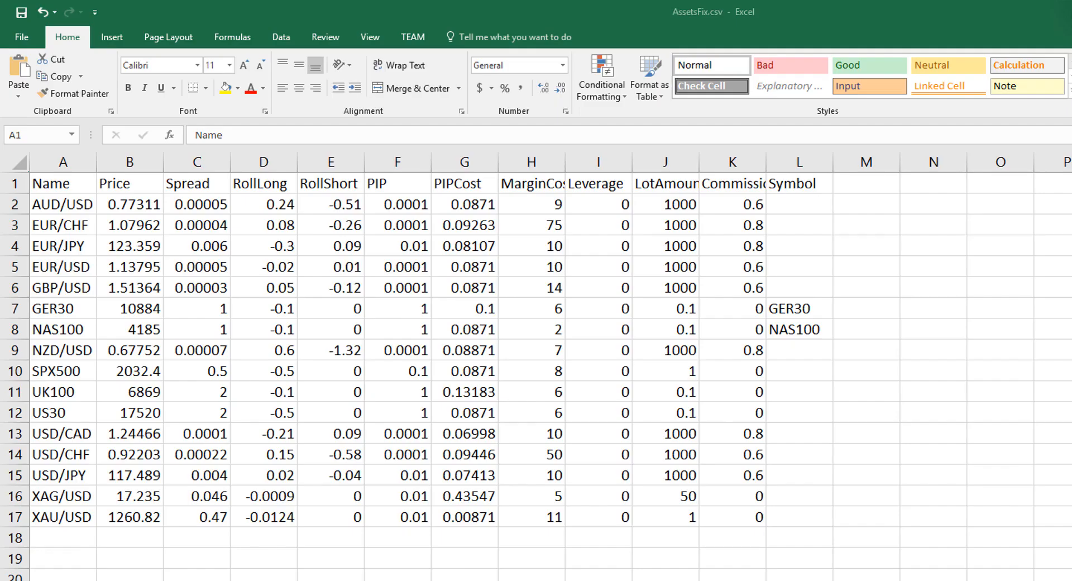
left_click_drag(304, 247, 214, 168)
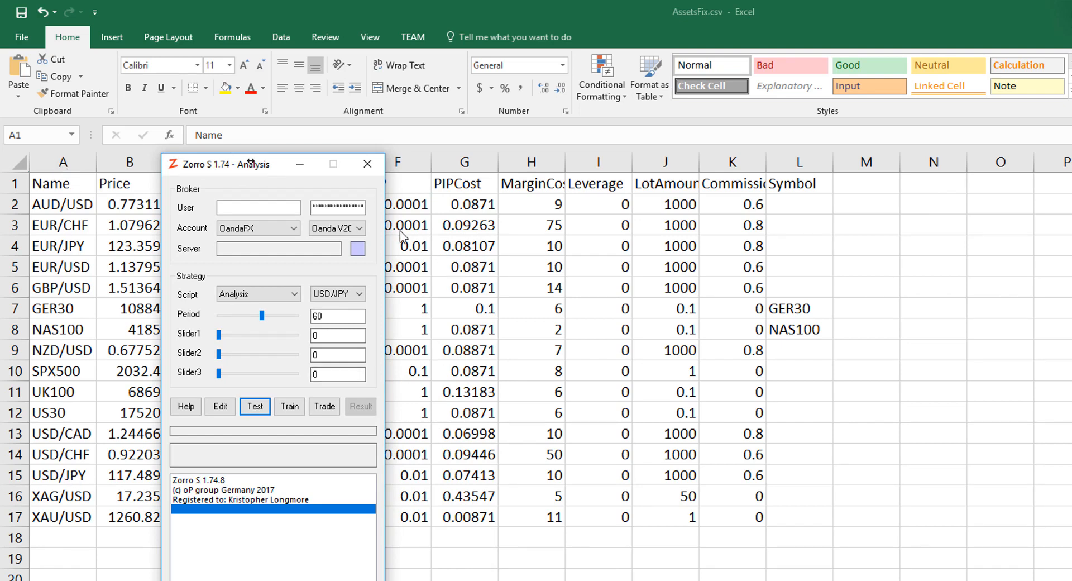
left_click(337, 296)
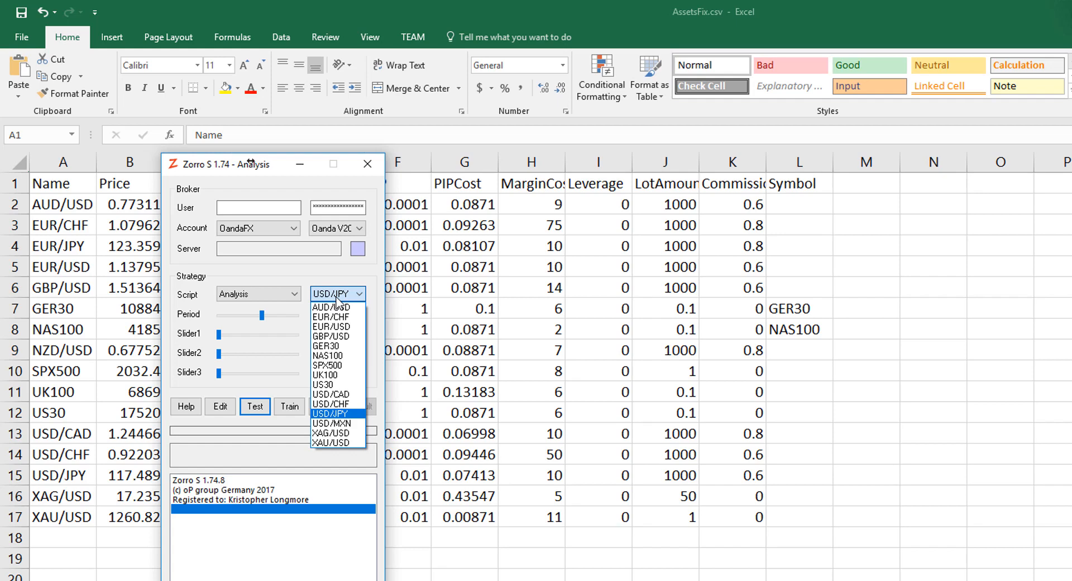
left_click(337, 299)
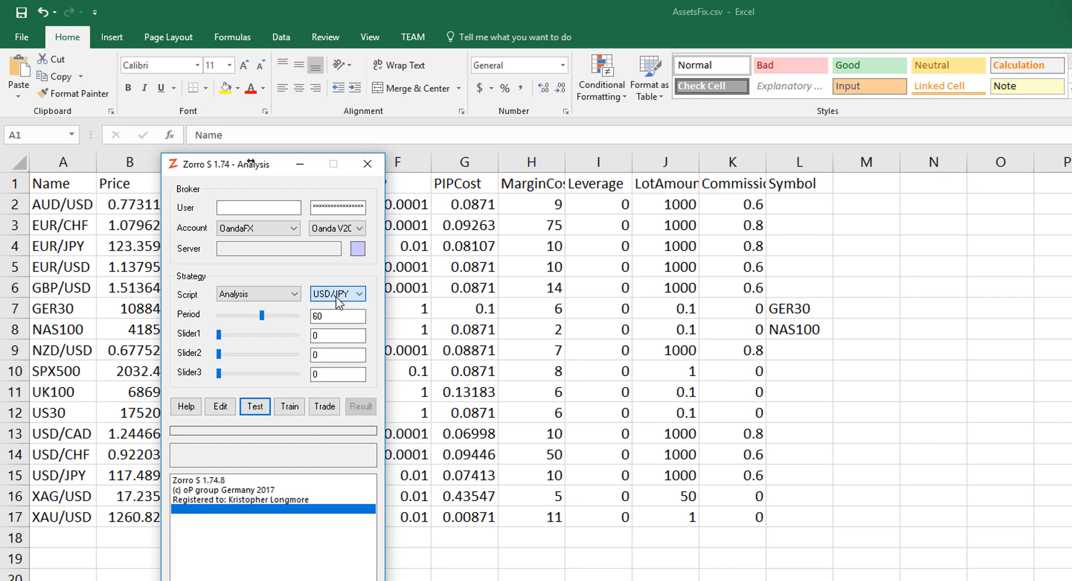
left_click_drag(193, 168, 775, 163)
left_click_drag(865, 171, 1071, 184)
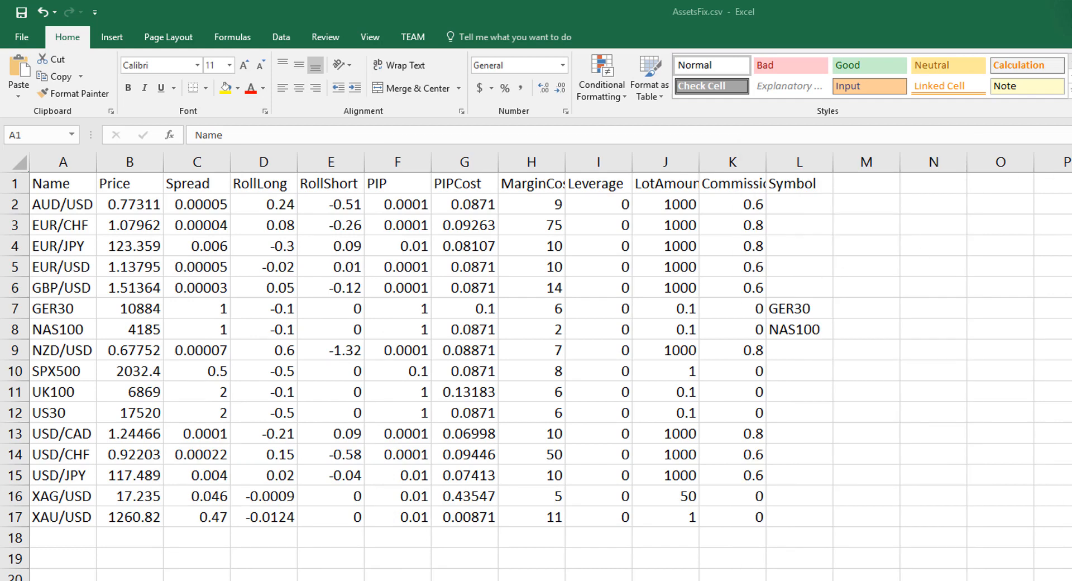
left_click(1071, 11)
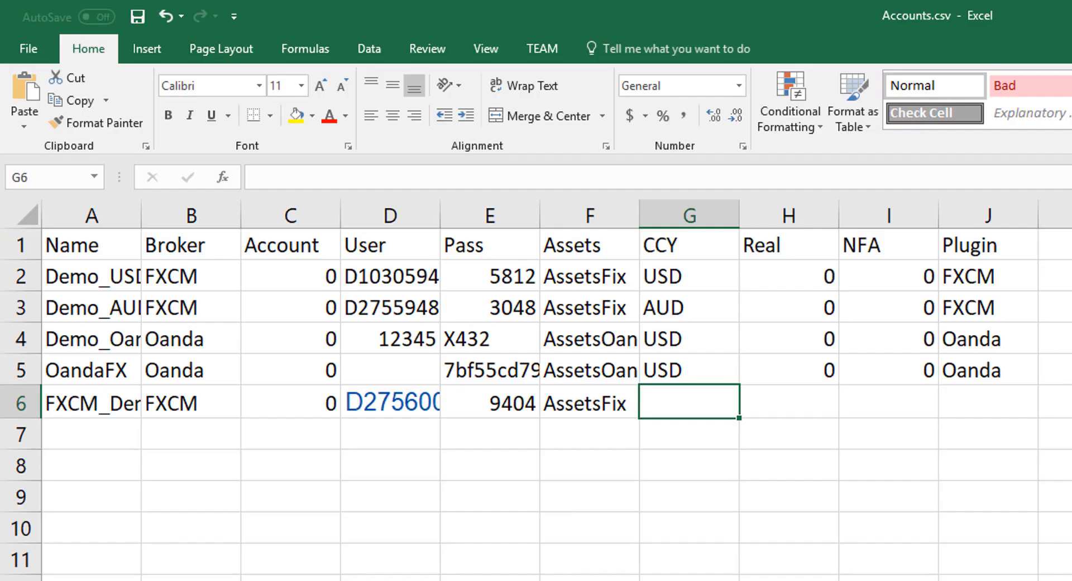
Finish row 6 with currency AUD, Real 0, NFA 0, plugin FXCM, and save Accounts.csv.
type("AUD")
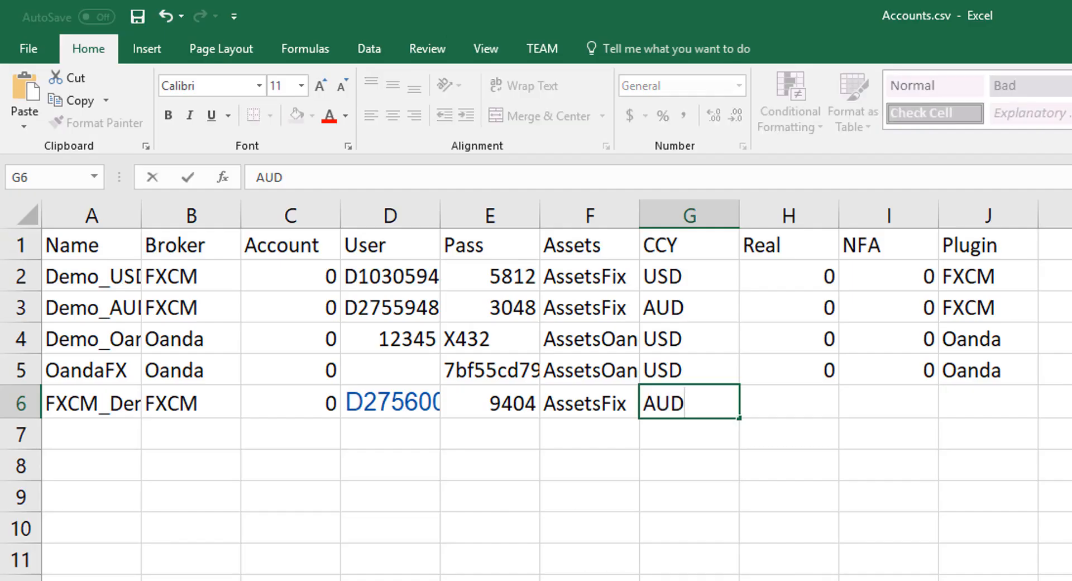
key("Tab")
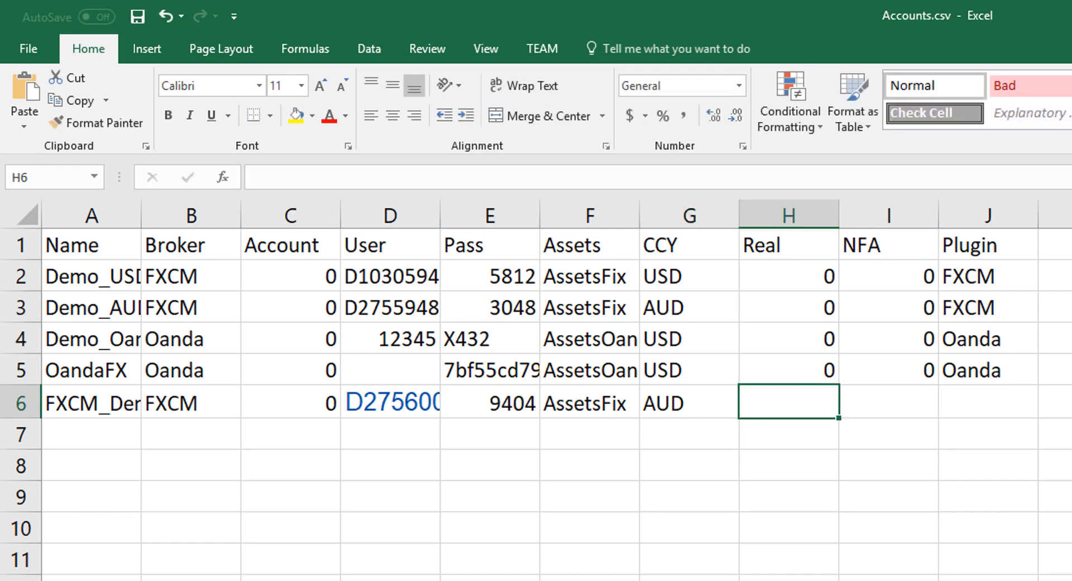
type("0")
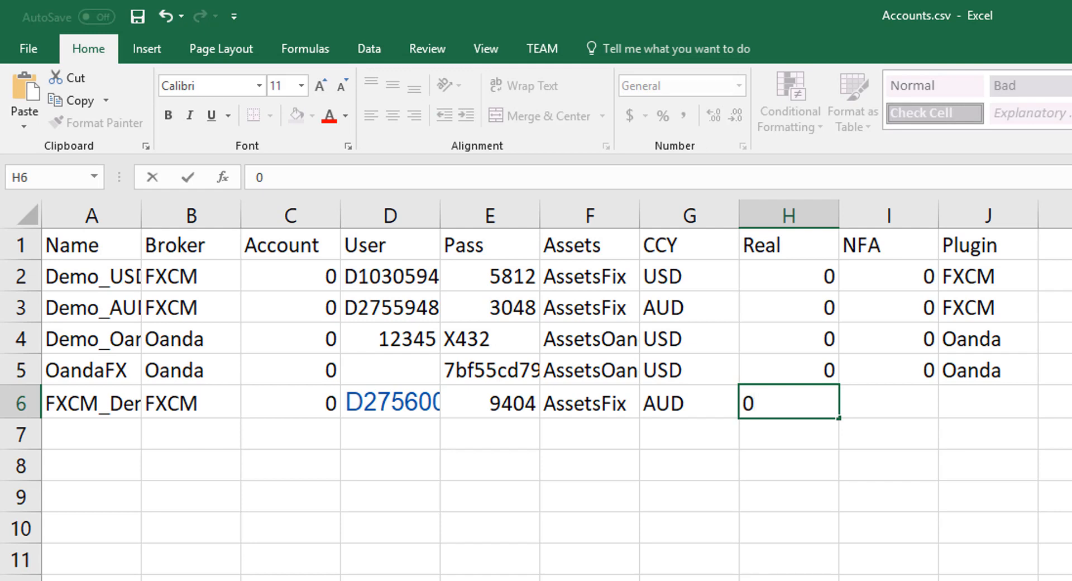
key("Tab")
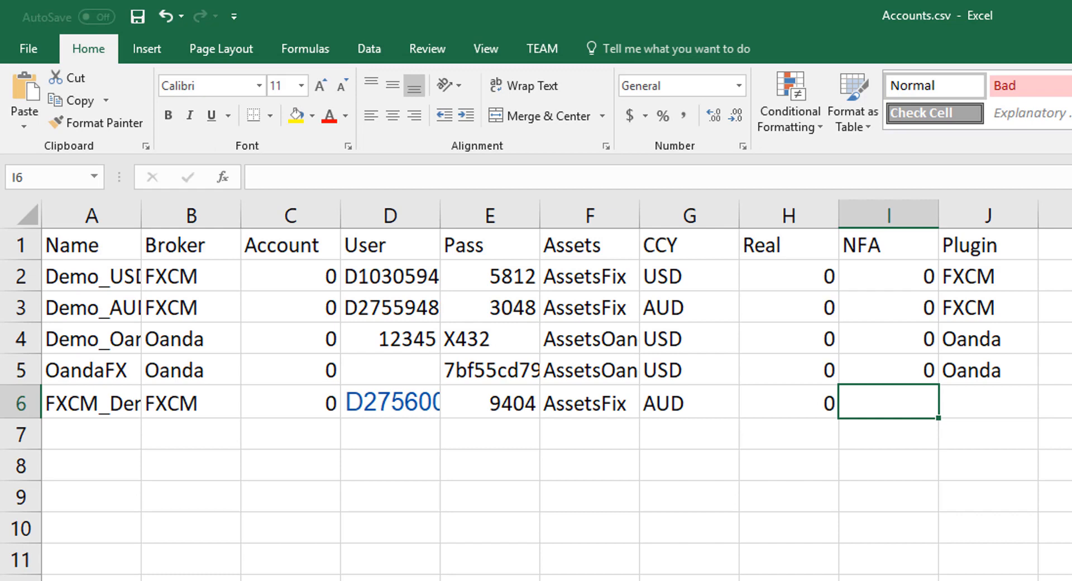
type("0")
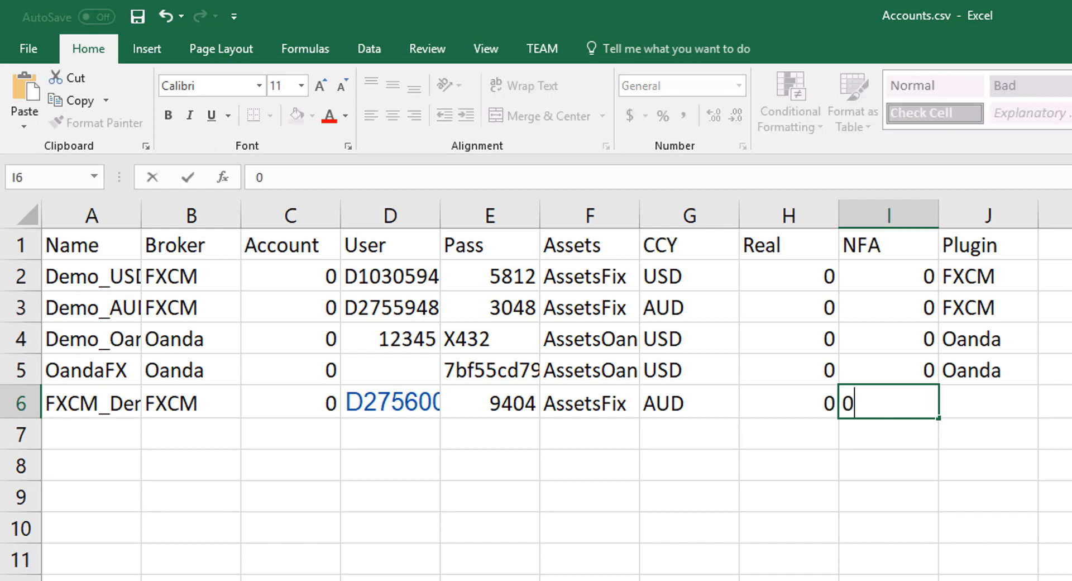
key("Tab")
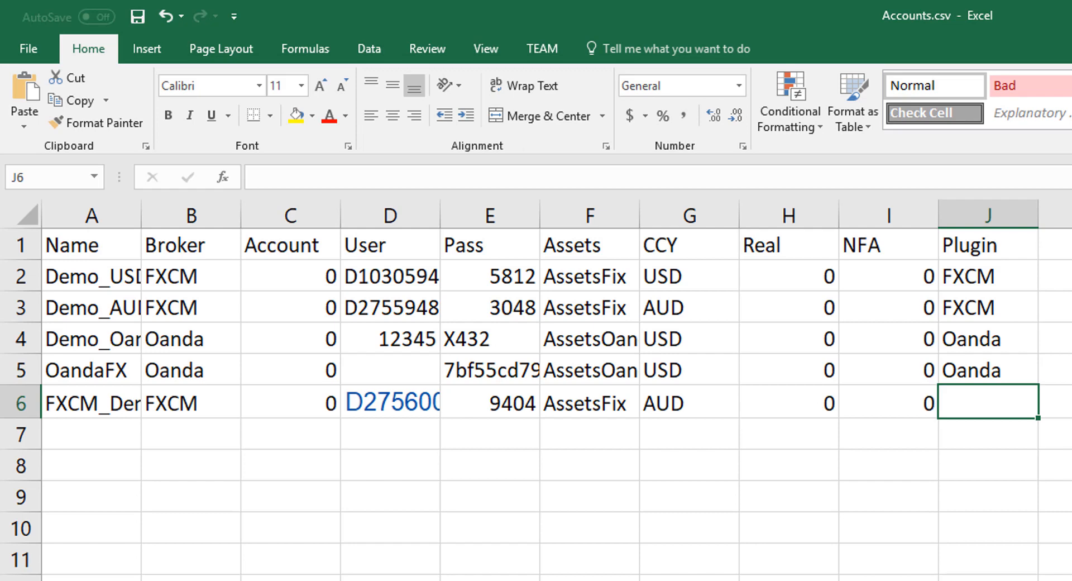
type("FXCM")
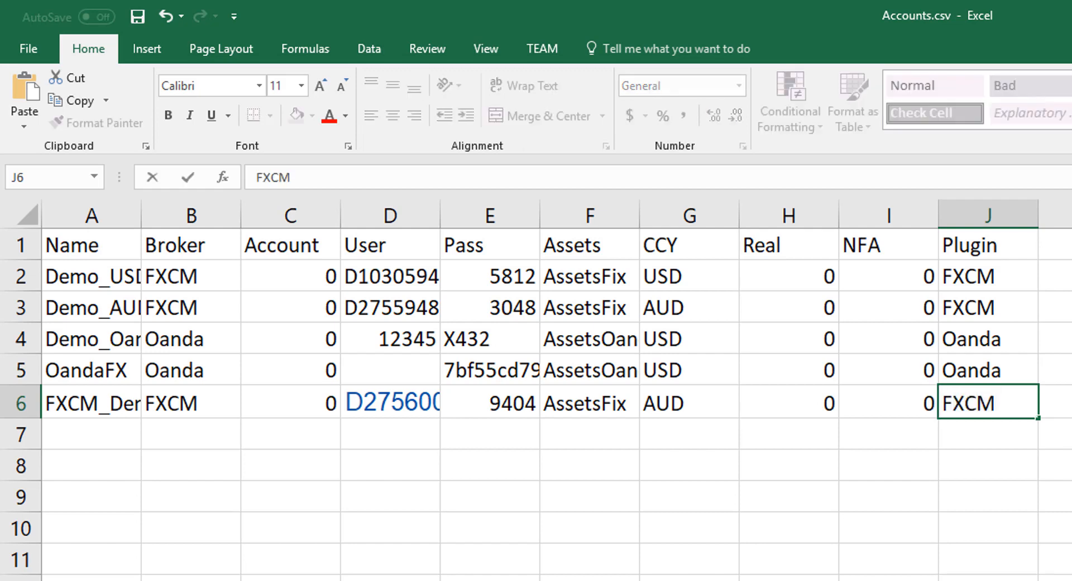
key("Tab")
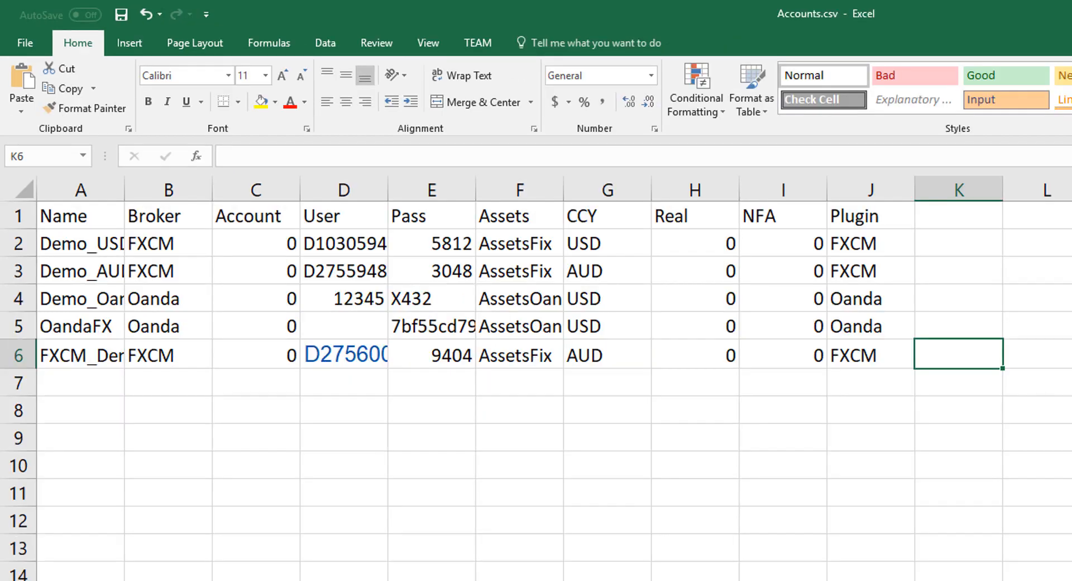
key("ctrl+s")
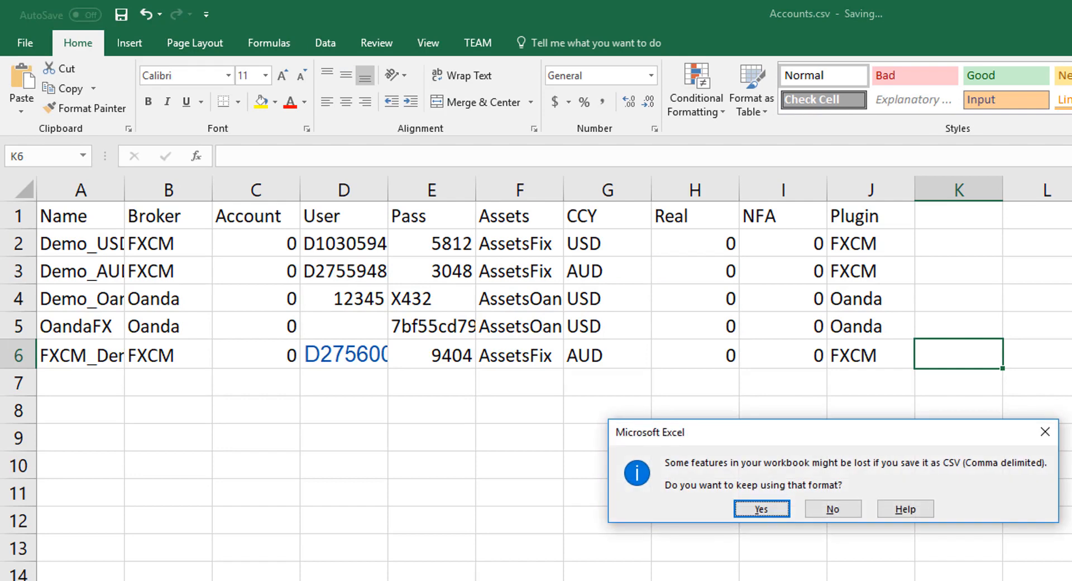
Keep Accounts.csv in CSV format, close Zorro, and relaunch Zorro.exe from Zorro_1744_S.
left_click(761, 508)
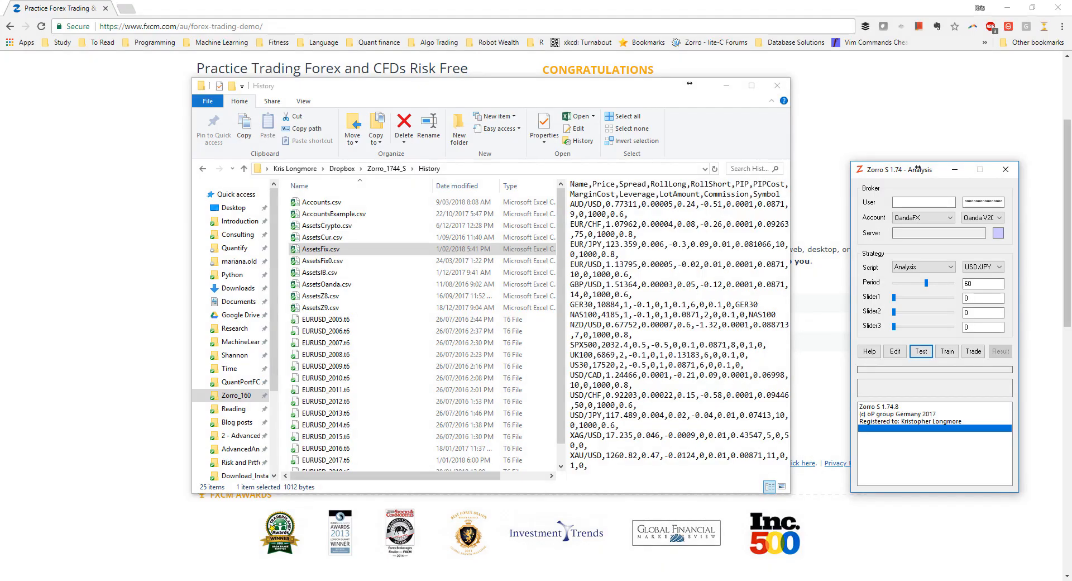
left_click(1005, 169)
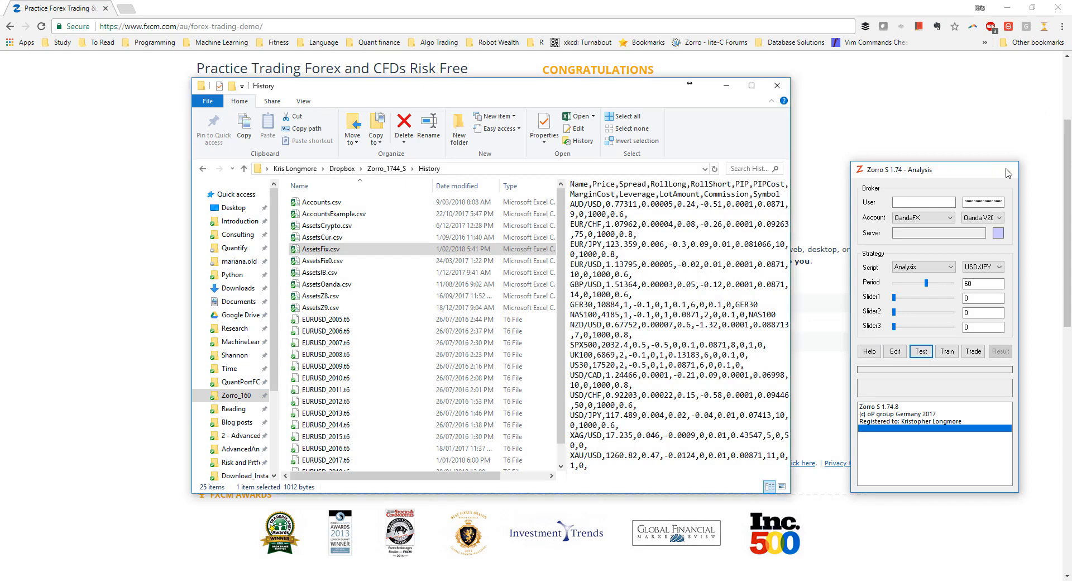
left_click(388, 170)
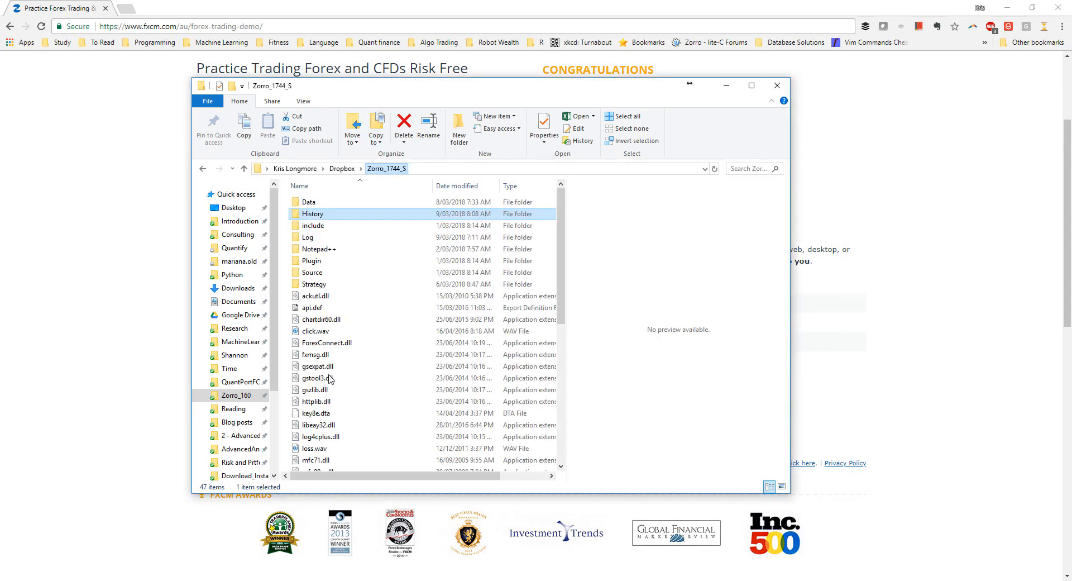
scroll(329, 378, "down", 8)
double_click(315, 382)
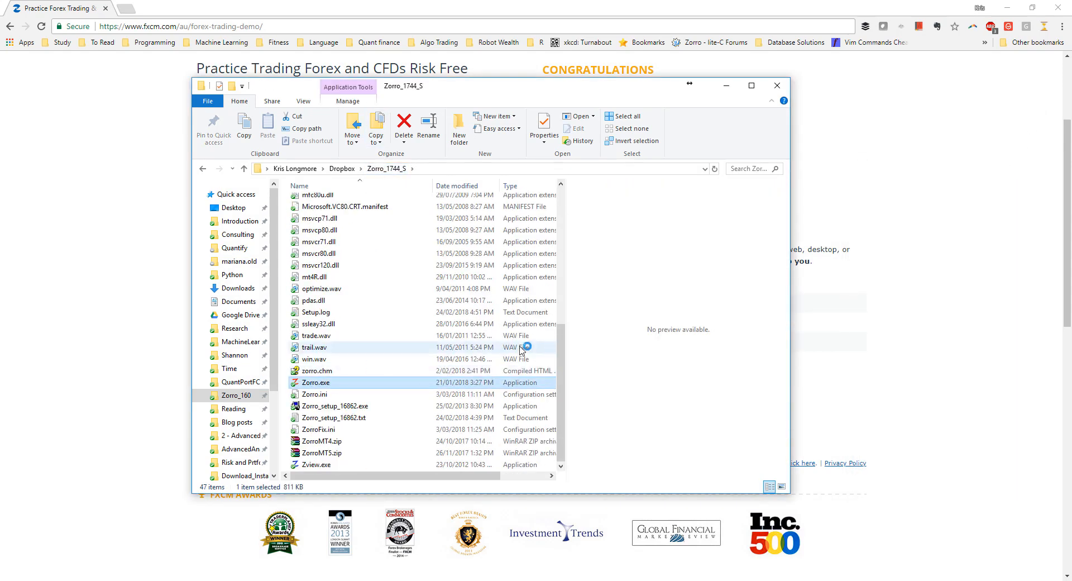
left_click(725, 86)
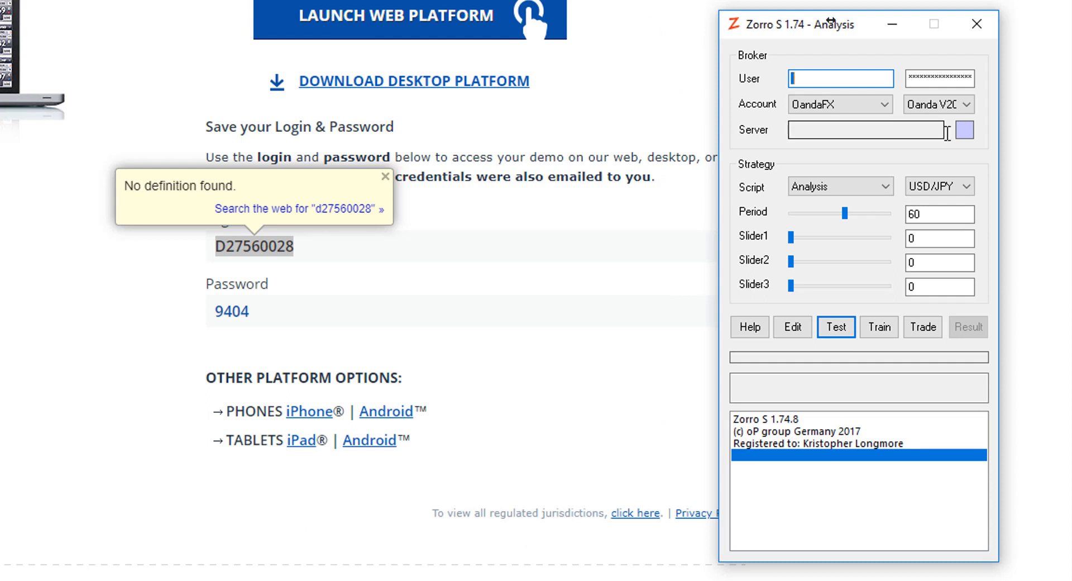
Select the FXCM_Demo account and the loss_maker script in Zorro.
left_click(884, 112)
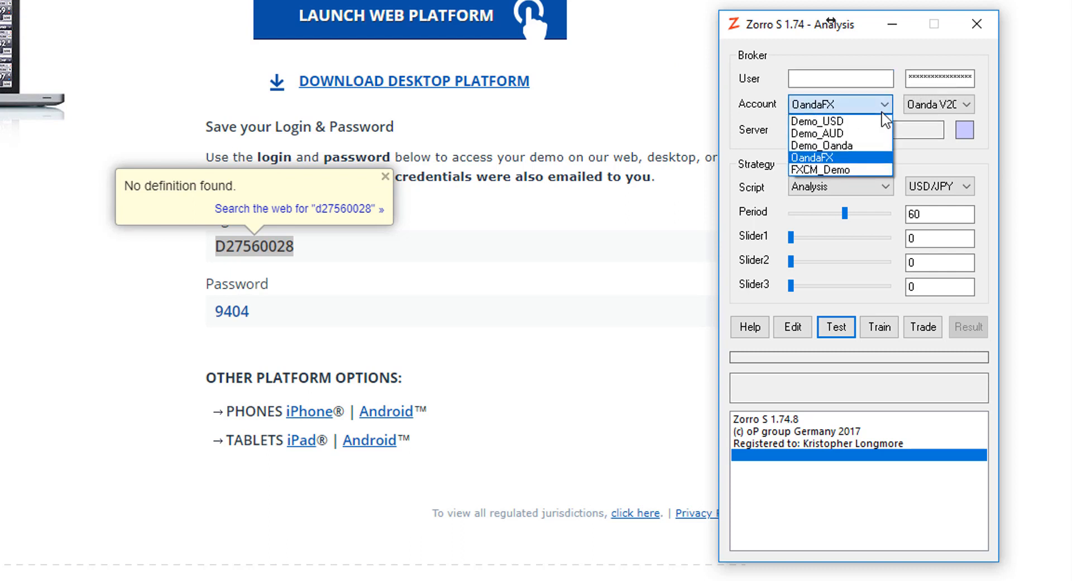
left_click(819, 170)
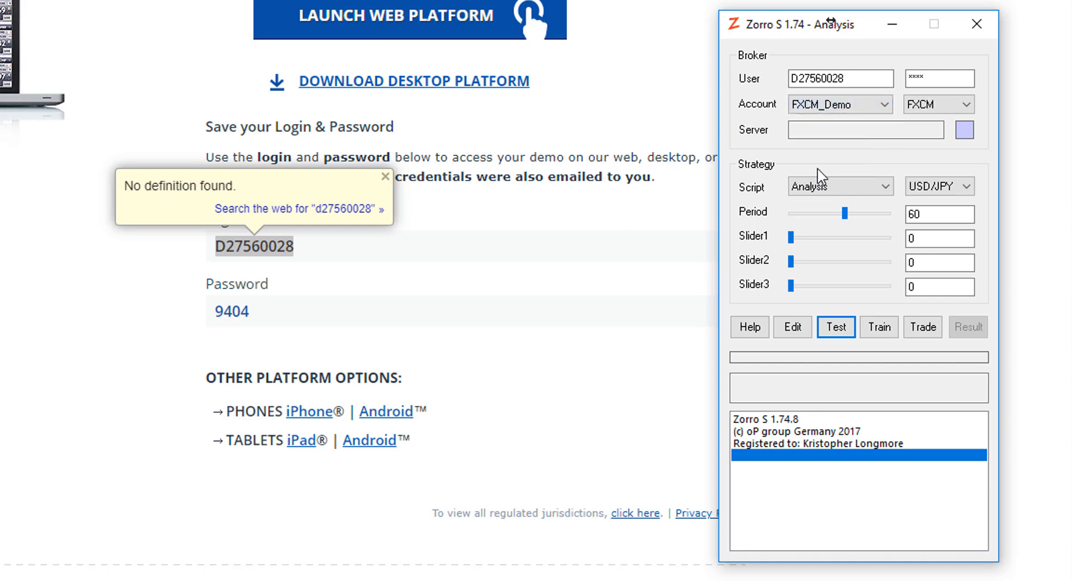
left_click(849, 188)
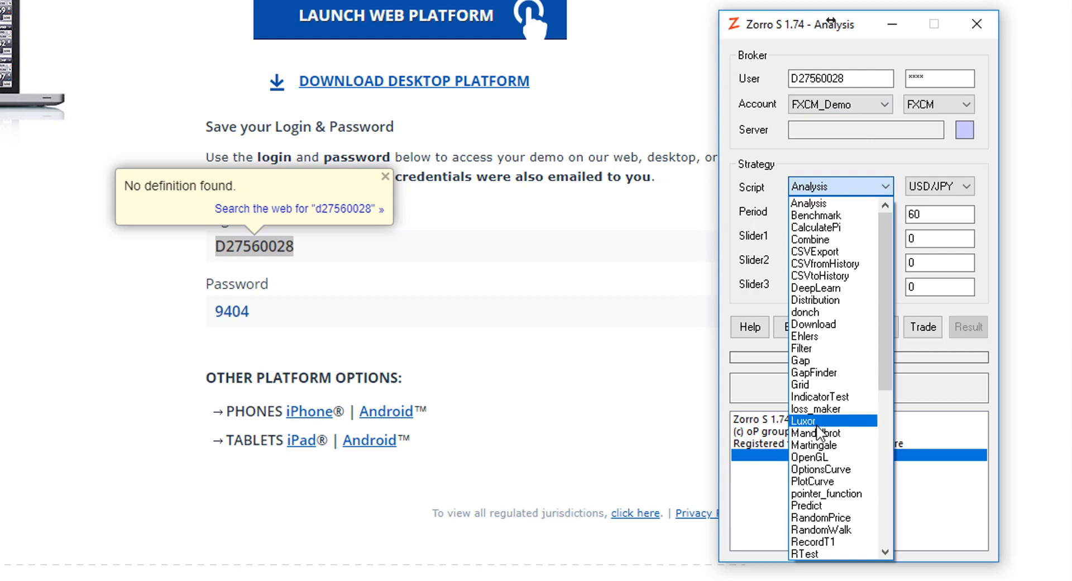
left_click(834, 407)
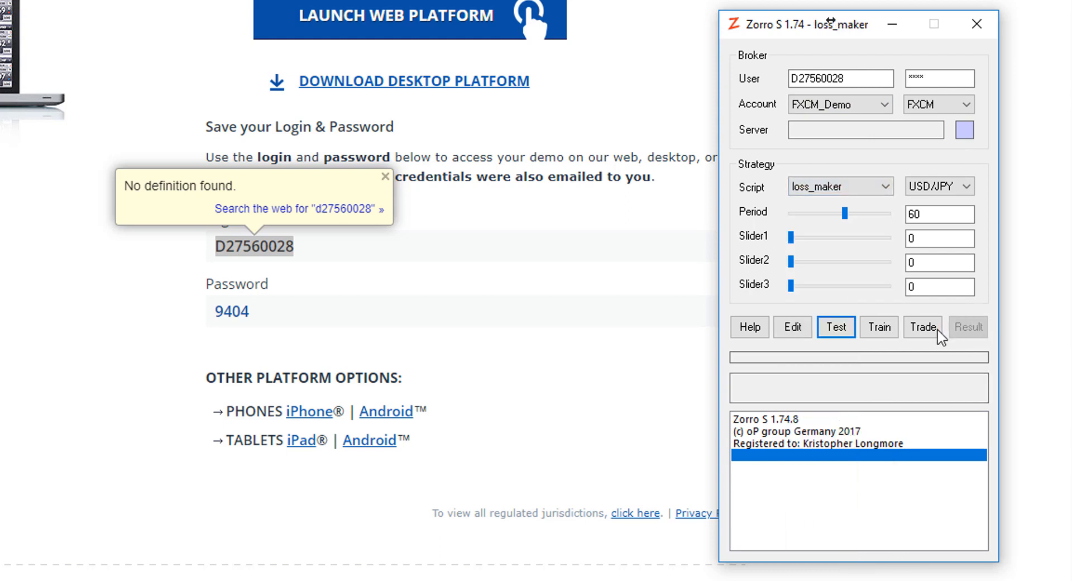
Start loss_maker live on FXCM_Demo, trading and reversing EUR/USD, USD/JPY and AUD/USD positions.
left_click(922, 327)
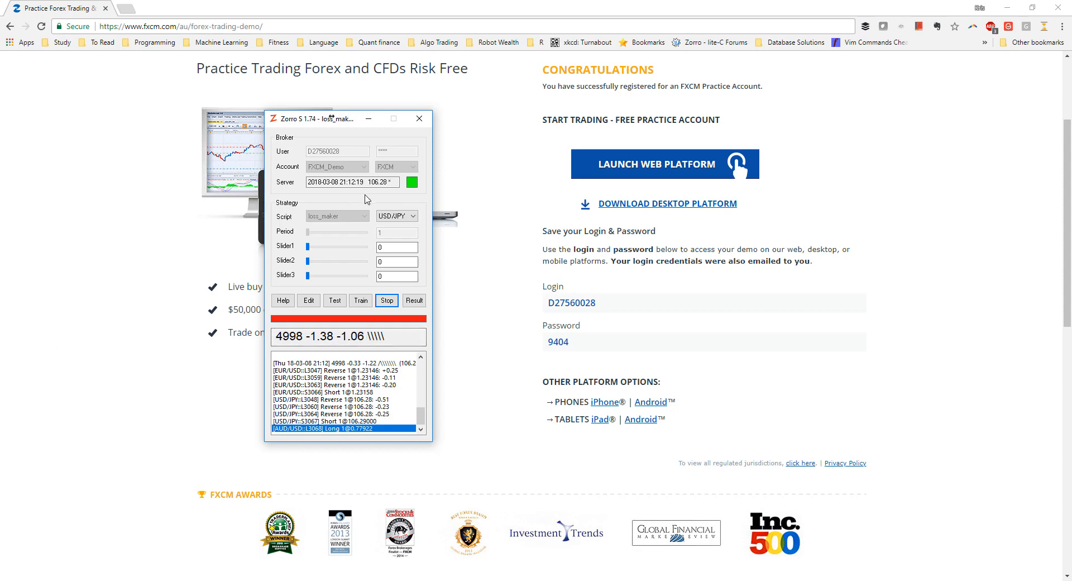
left_click(400, 216)
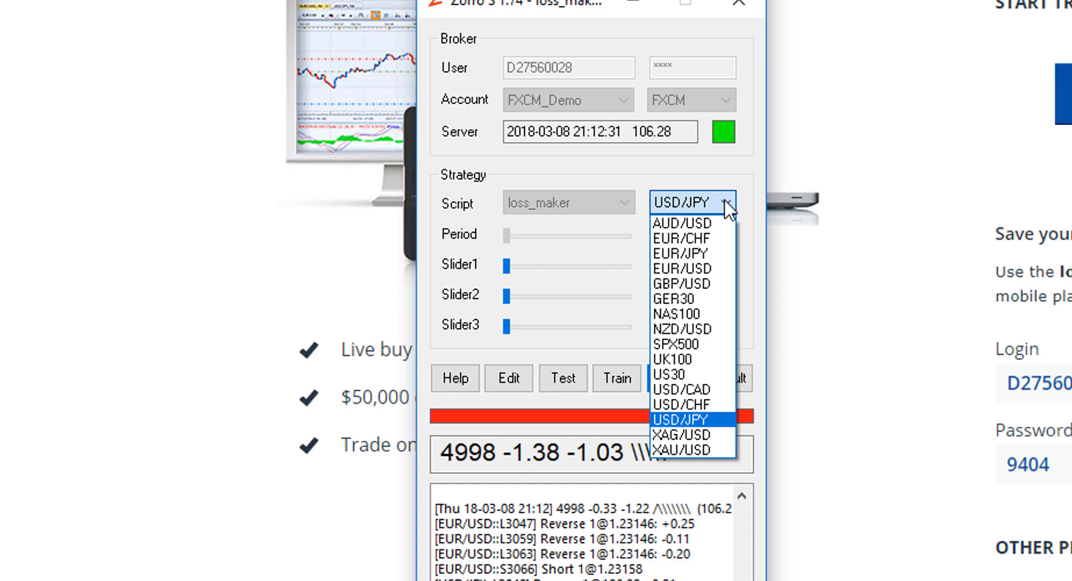
left_click(725, 202)
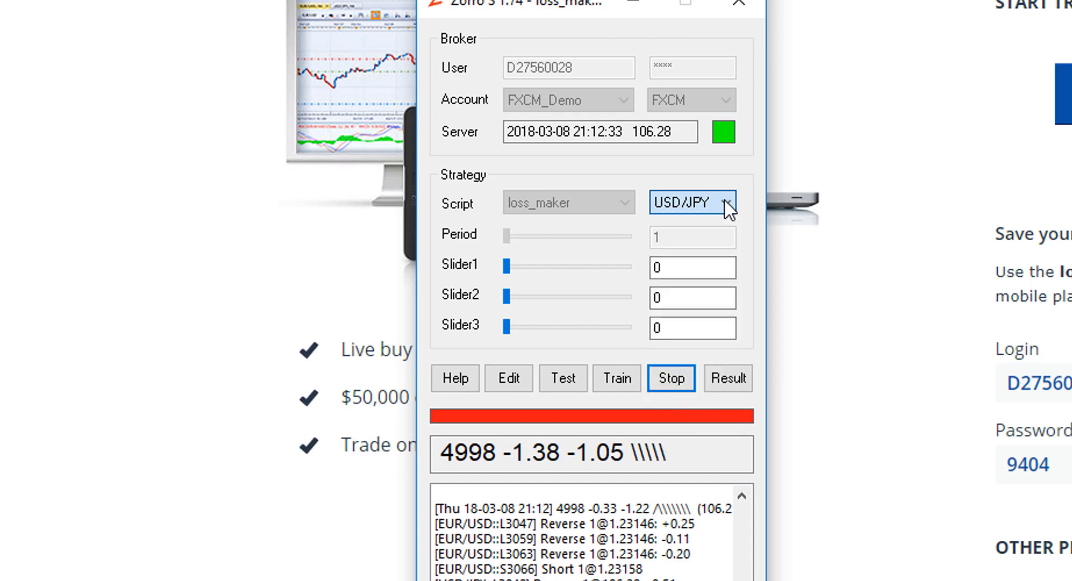